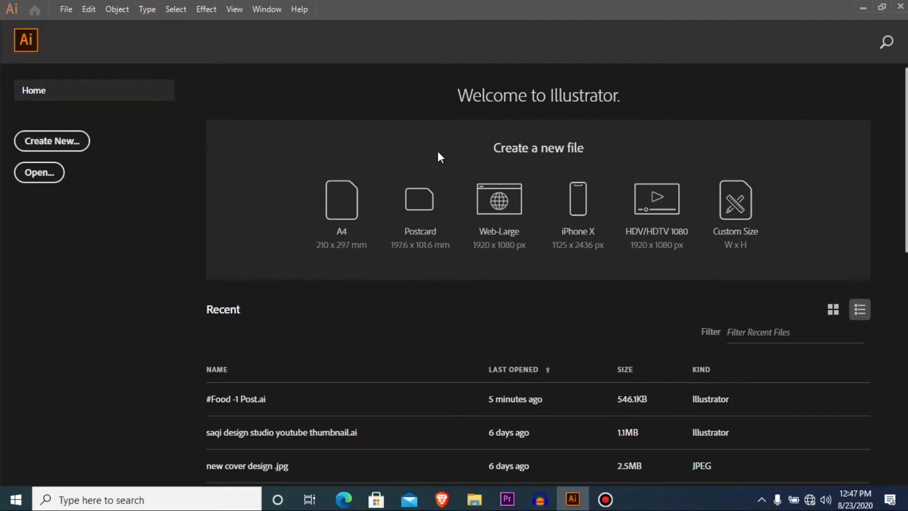
Step: Create a 1000 × 1000 px document named 'Facebook post' through File > New
click(73, 14)
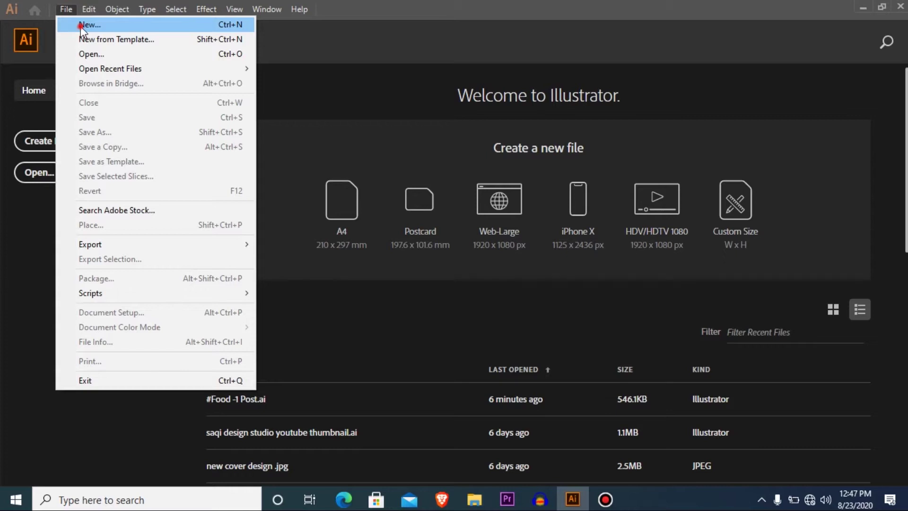
click(80, 25)
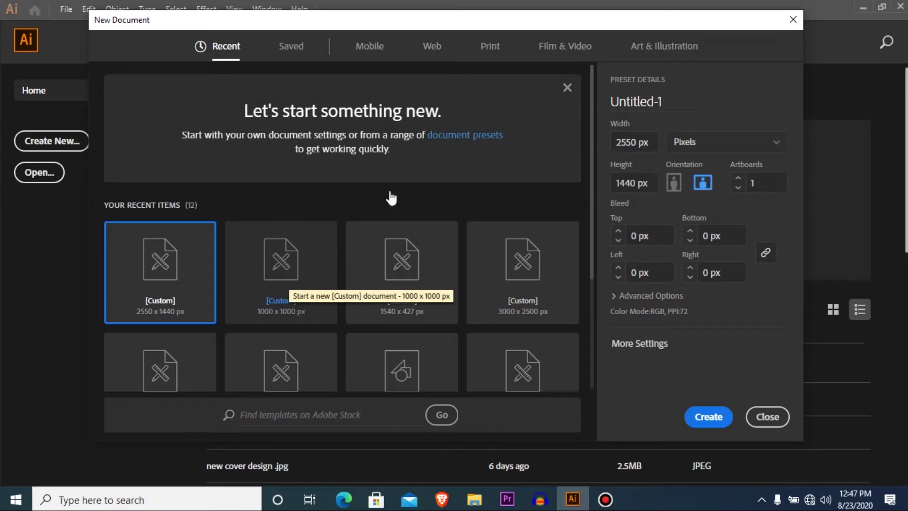
click(640, 142)
text(1000)
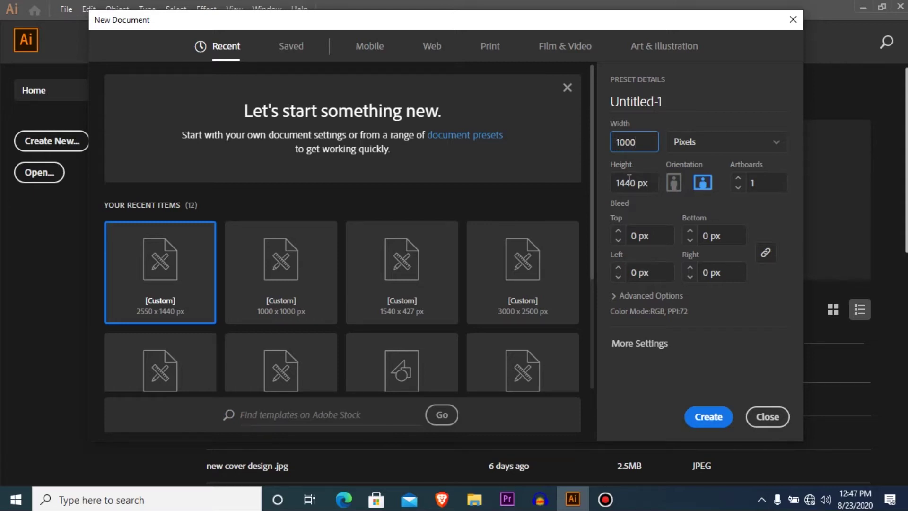
click(629, 183)
text(1000)
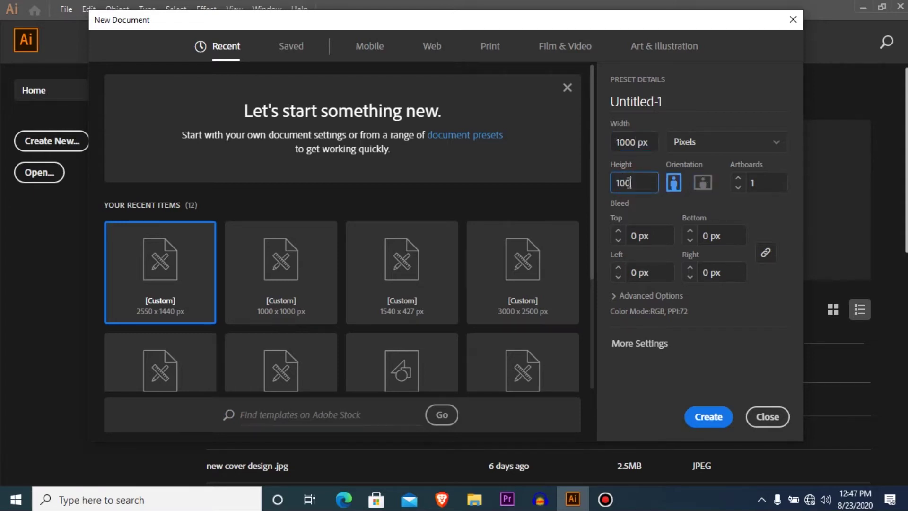
click(659, 101)
text(Facebook post)
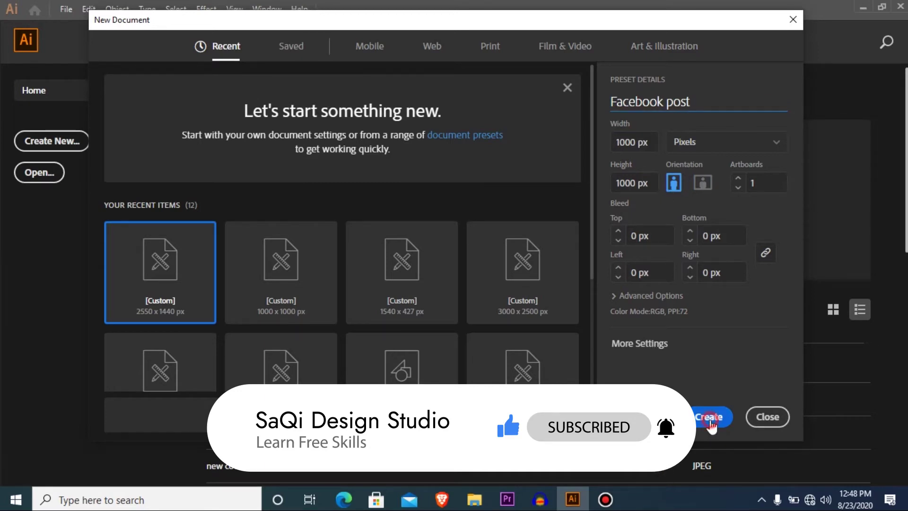
click(711, 421)
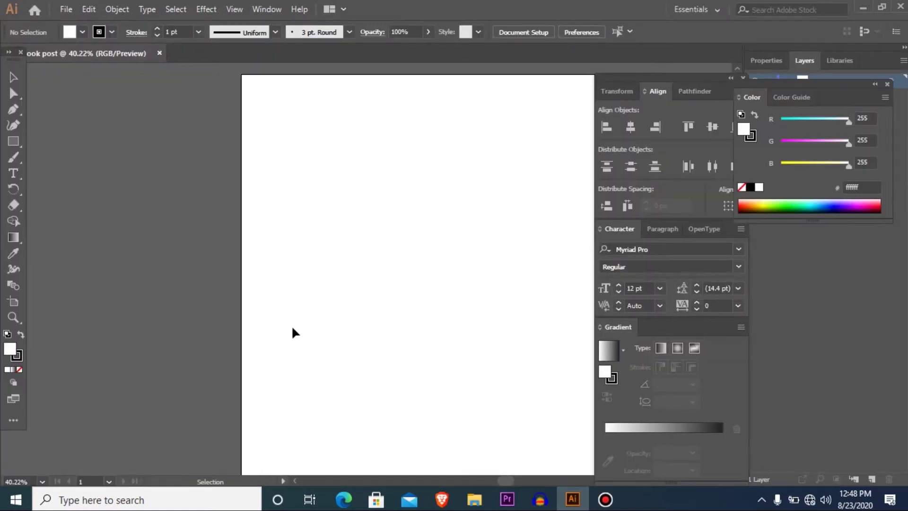
drag(301, 160, 534, 378)
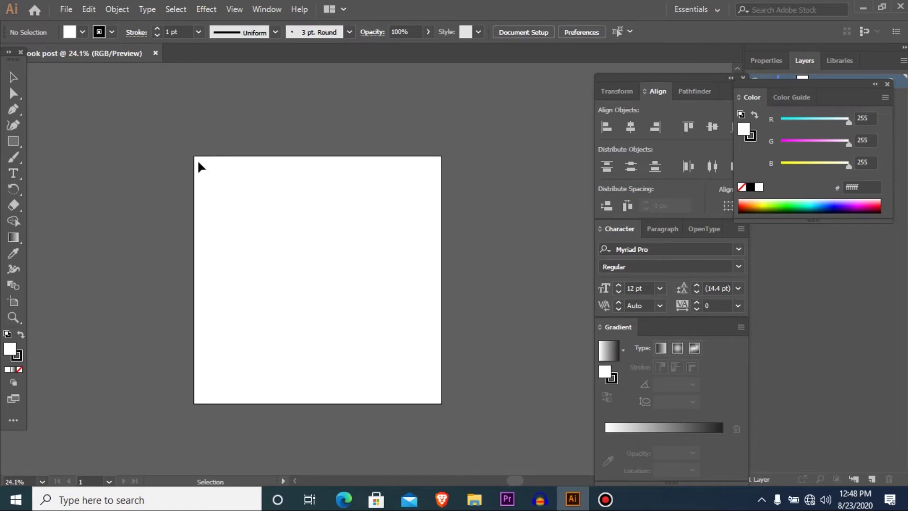
key(z)
drag(160, 128, 510, 421)
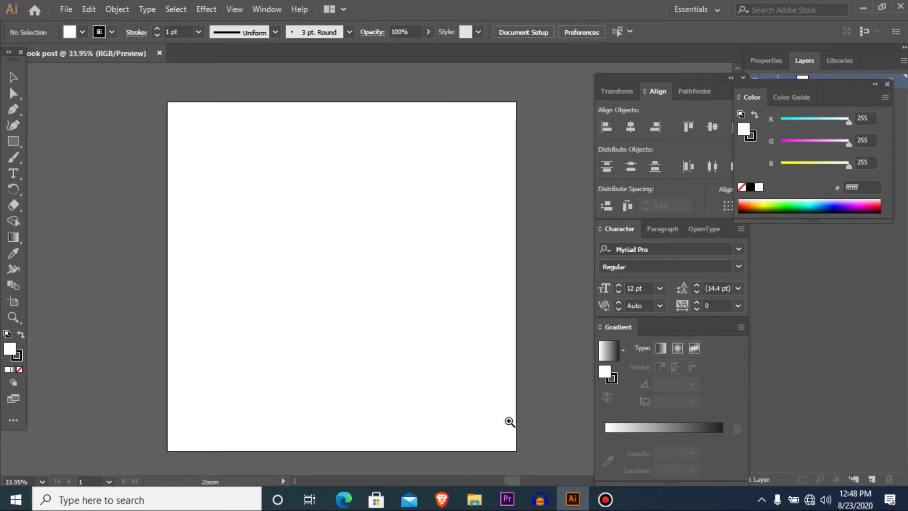
key(a)
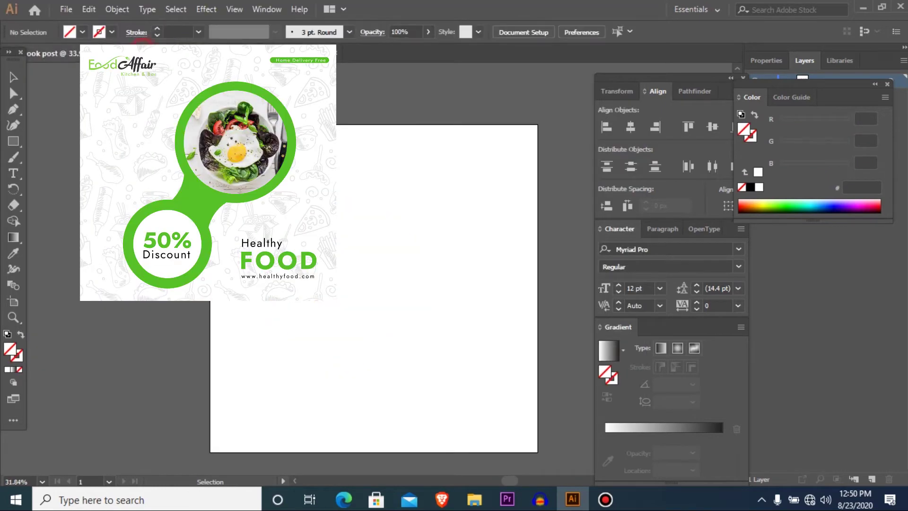
Step: Zoom out and drag the circular salad photo to the artboard's upper centre
key(z)
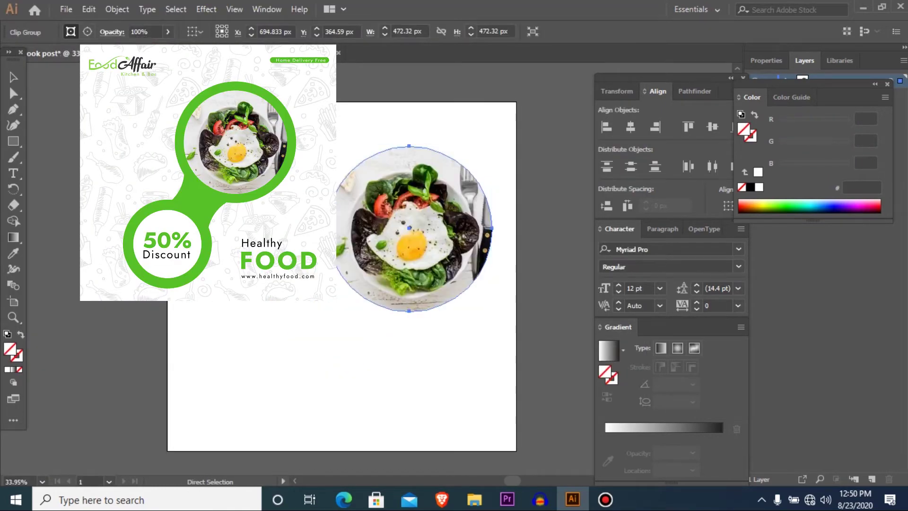
alt+click(325, 308)
drag(349, 329, 379, 329)
key(v)
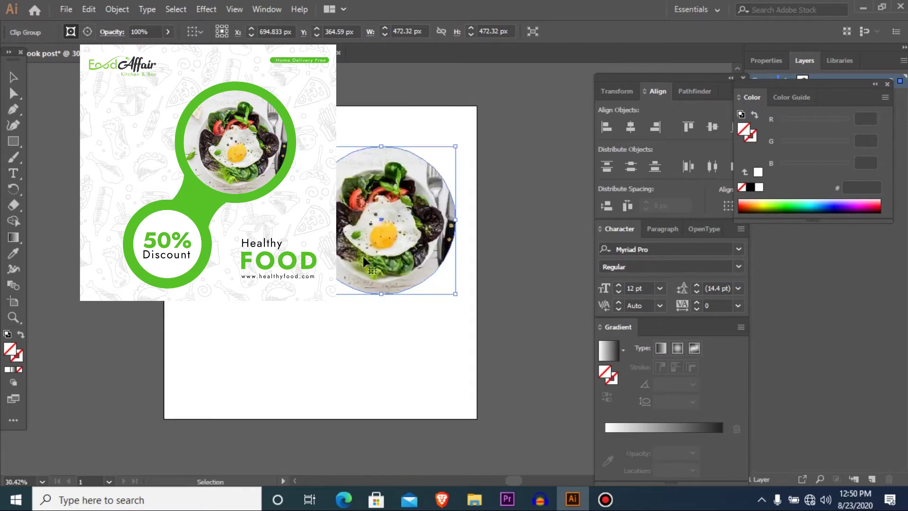
drag(356, 284, 340, 296)
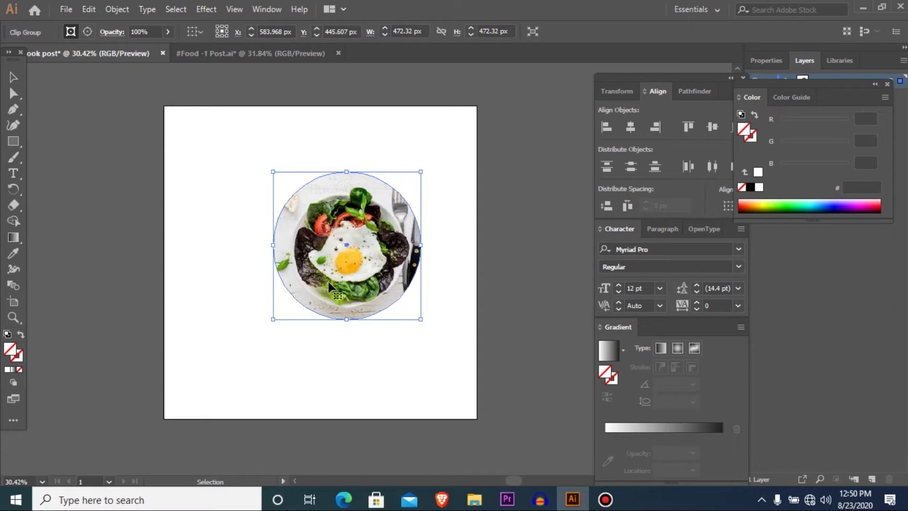
Step: Draw an ellipse slightly larger than the salad photo, surrounding it
drag(359, 258, 360, 247)
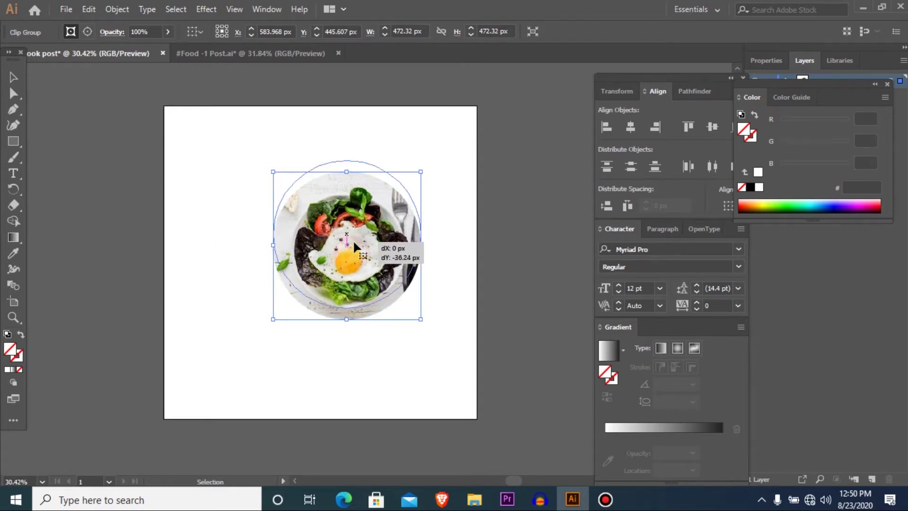
click(16, 145)
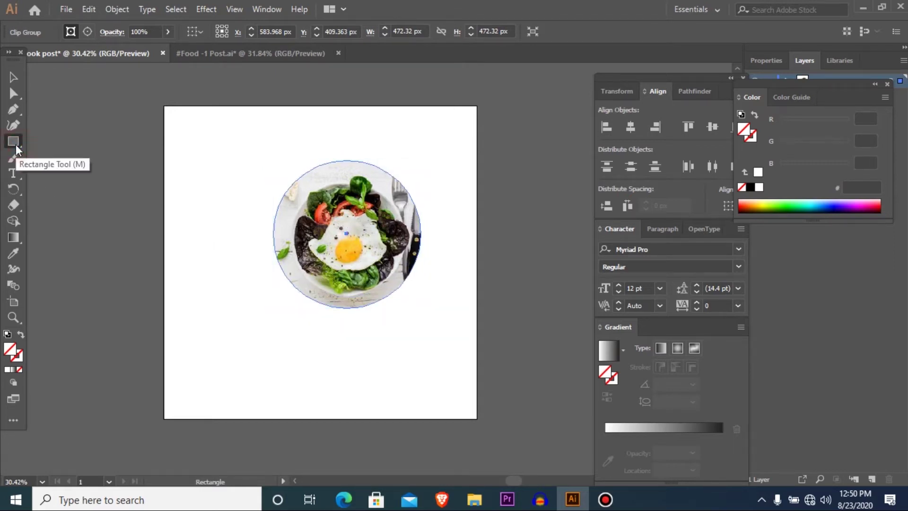
key(l)
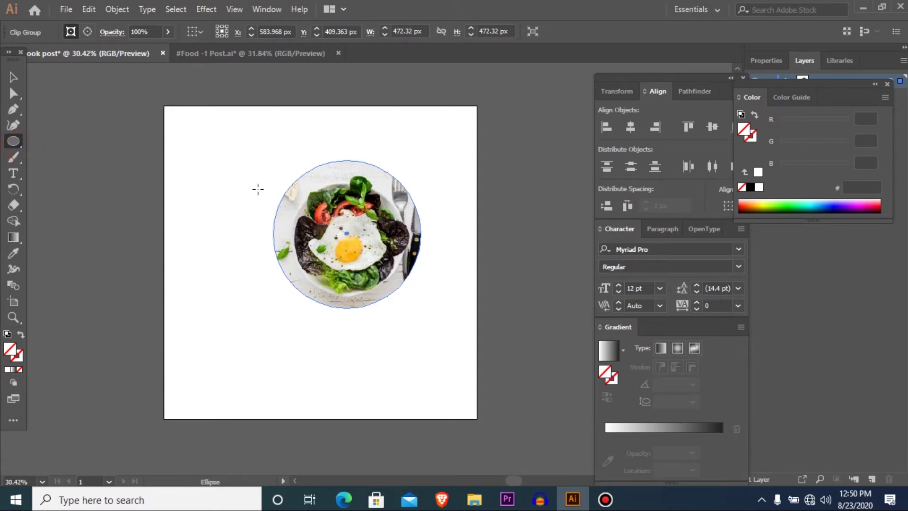
drag(270, 151, 429, 316)
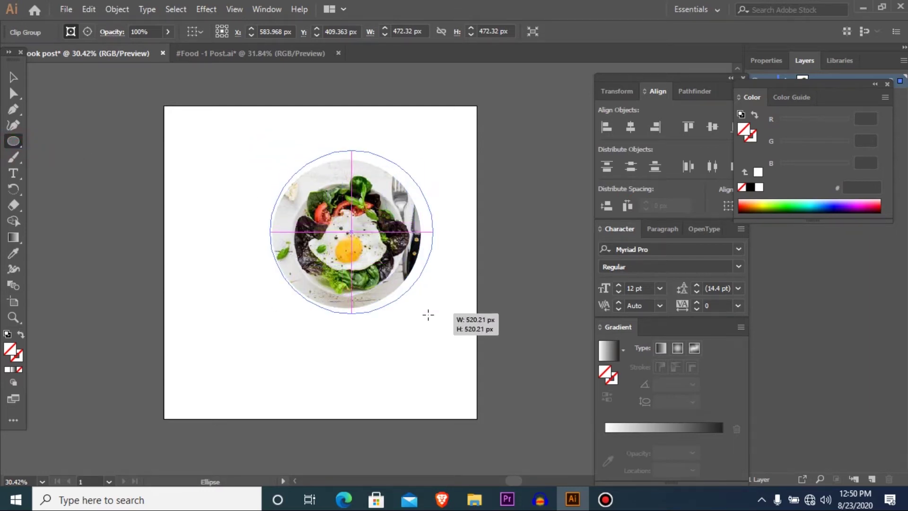
drag(429, 316, 447, 328)
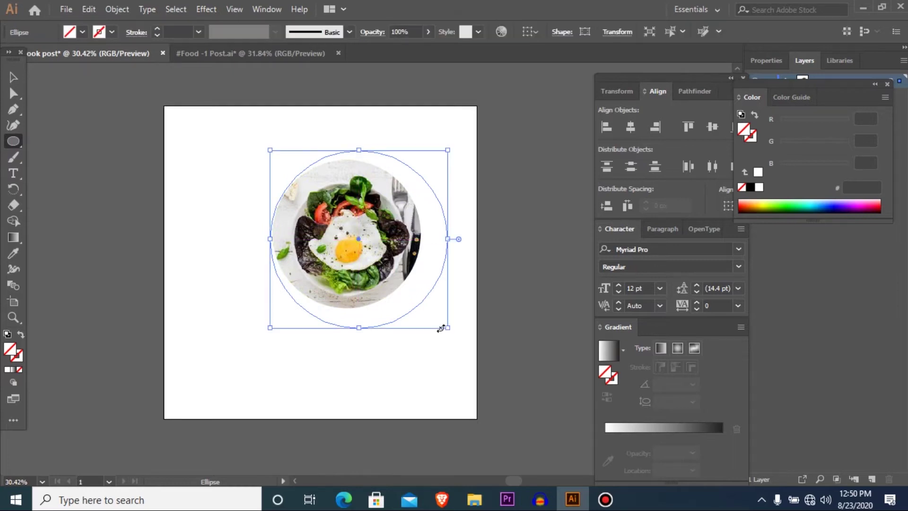
key(v)
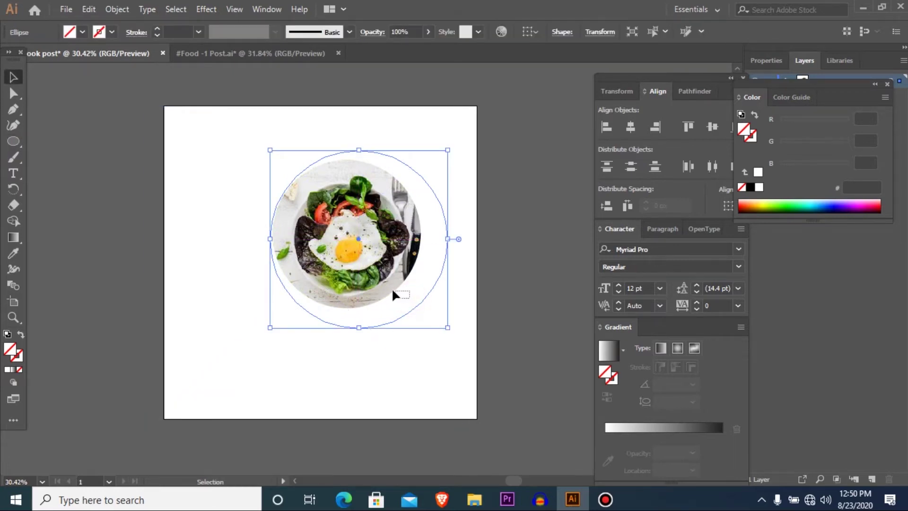
click(392, 289)
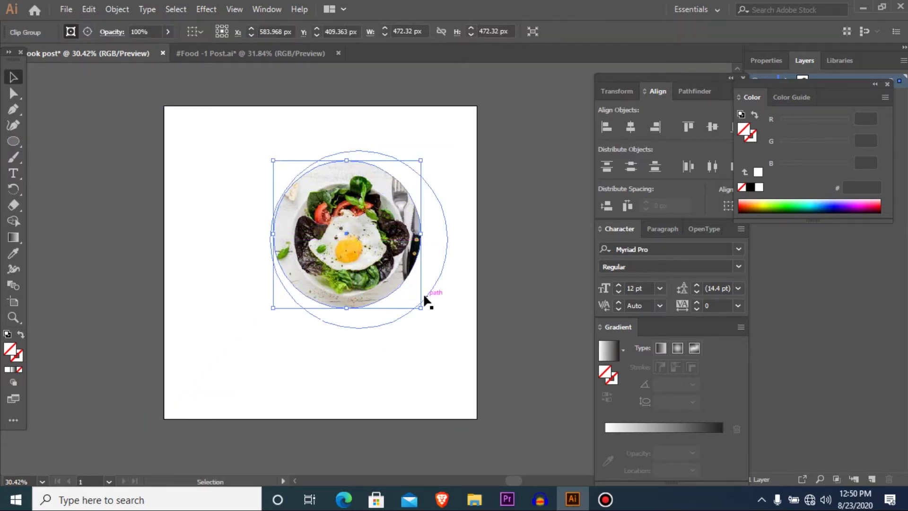
click(423, 294)
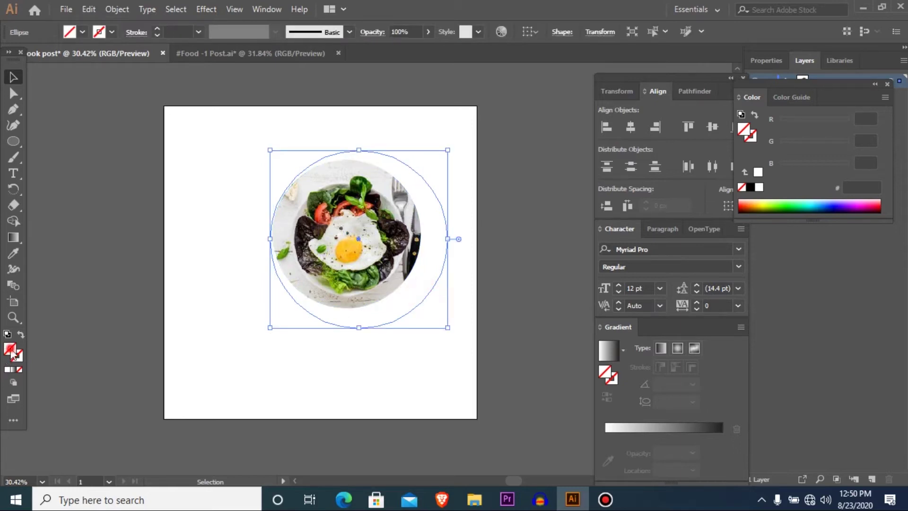
Step: Fill the new circle with green #45aa17 using the Color Picker
double_click(12, 353)
mouse_move(457, 264)
mouse_down()
mouse_move(472, 291)
mouse_move(464, 283)
mouse_up()
click(428, 243)
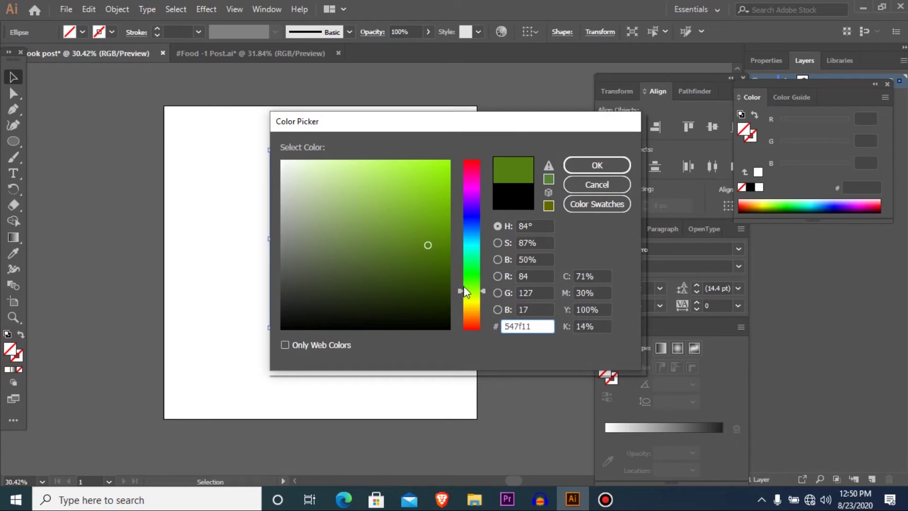
click(428, 216)
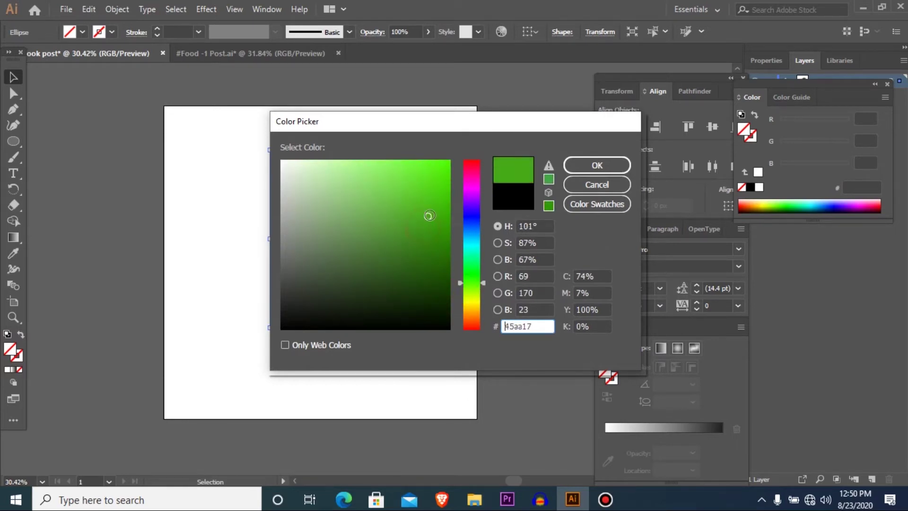
click(593, 162)
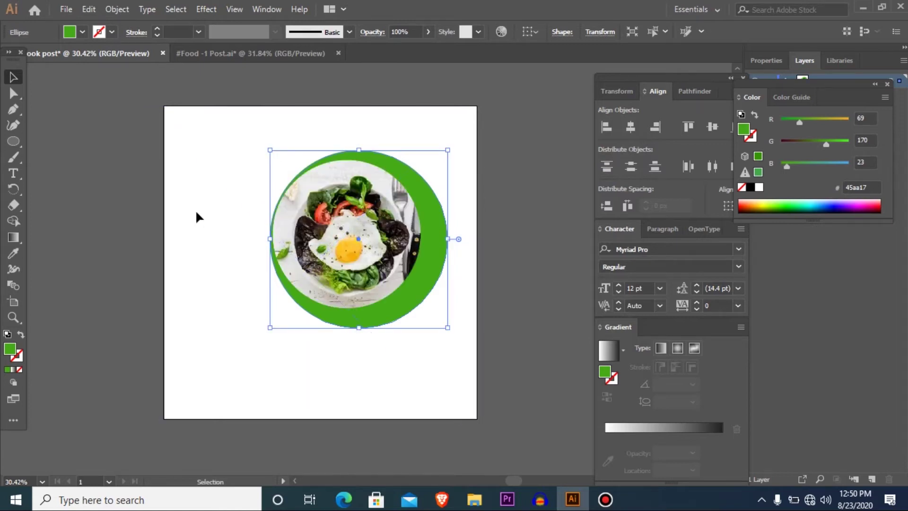
Step: Align the circle and photo on horizontal and vertical centres, then move them together
drag(259, 130, 379, 264)
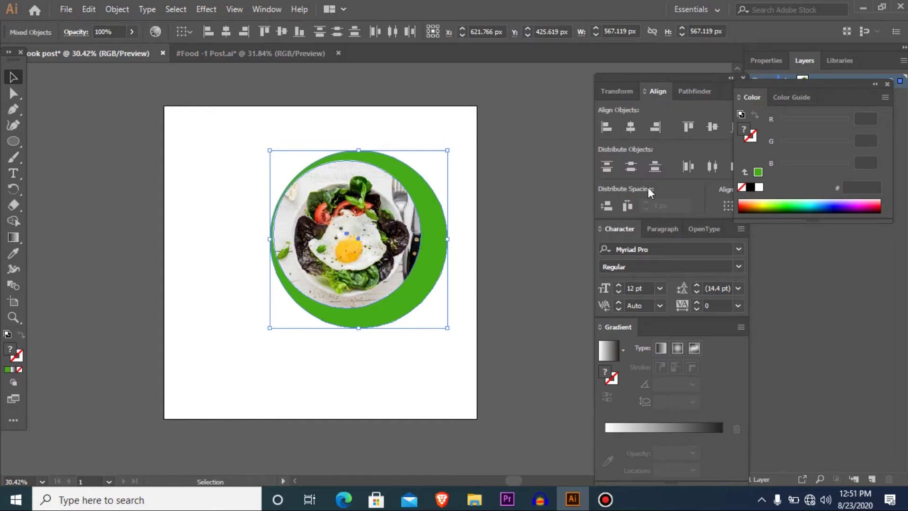
click(227, 33)
click(282, 32)
drag(213, 156, 435, 333)
drag(351, 315, 357, 312)
click(379, 385)
Step: Shrink the green circle into a thin ring and reposition the ring and photo
click(445, 270)
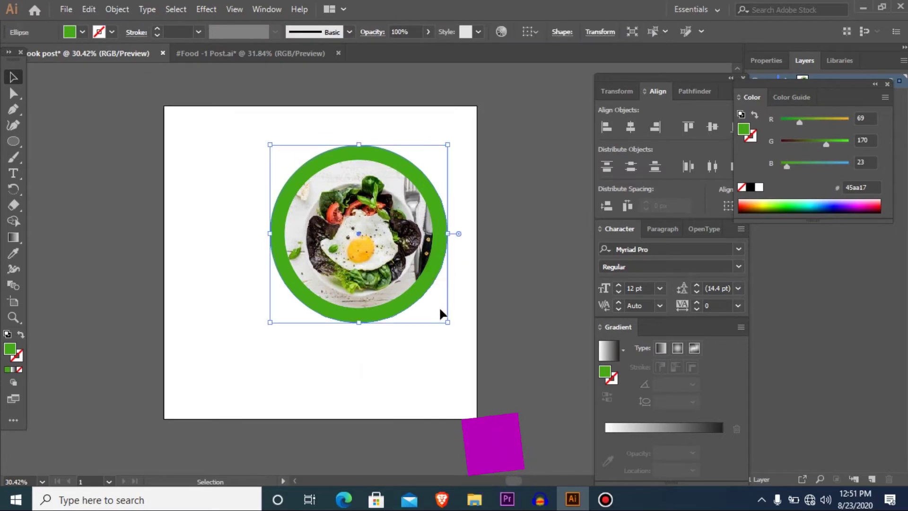
drag(448, 322, 440, 319)
drag(211, 170, 345, 288)
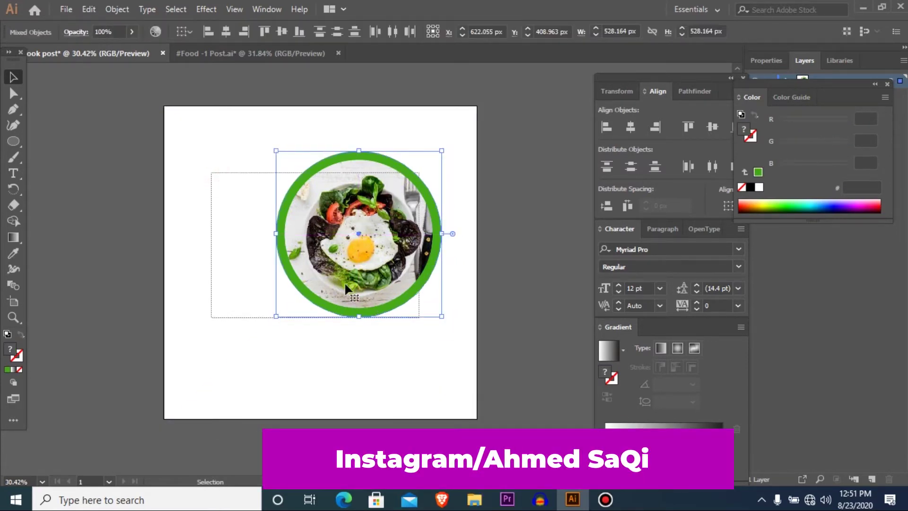
mouse_move(406, 306)
mouse_down()
mouse_move(410, 297)
mouse_move(433, 308)
mouse_up()
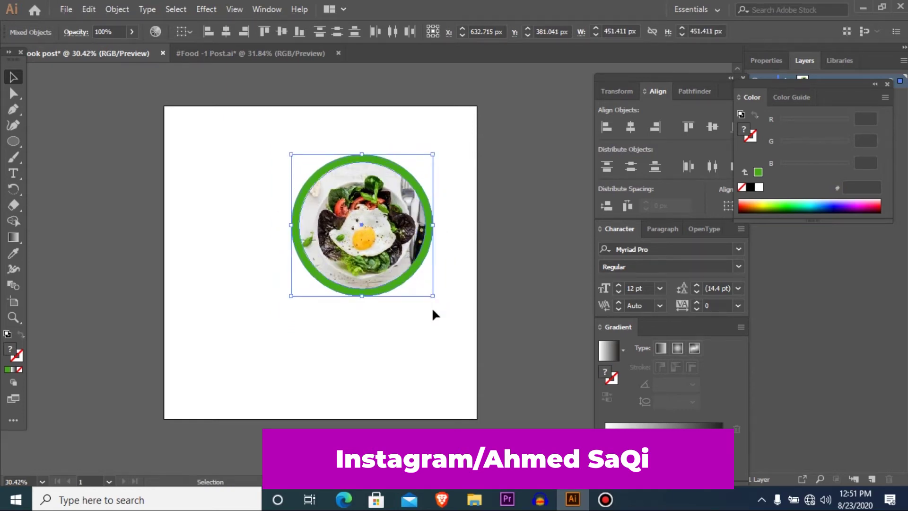
click(318, 304)
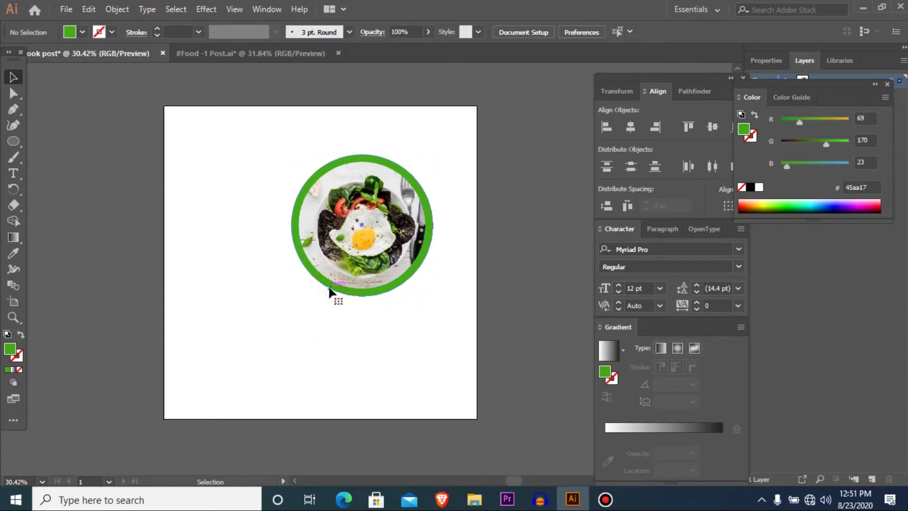
click(329, 288)
Step: Alt-drag a filled green circle copy below-left, resized to overlap the photo ring
drag(330, 290, 232, 404)
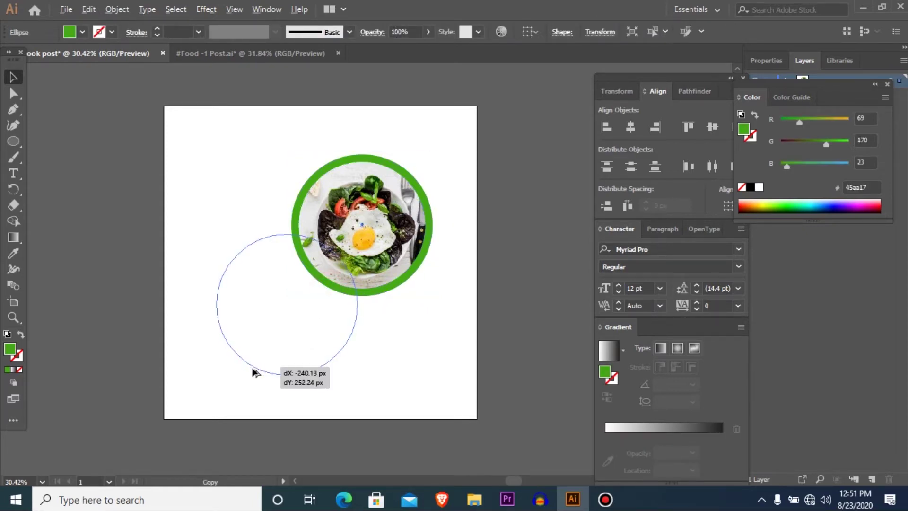
drag(232, 405, 260, 383)
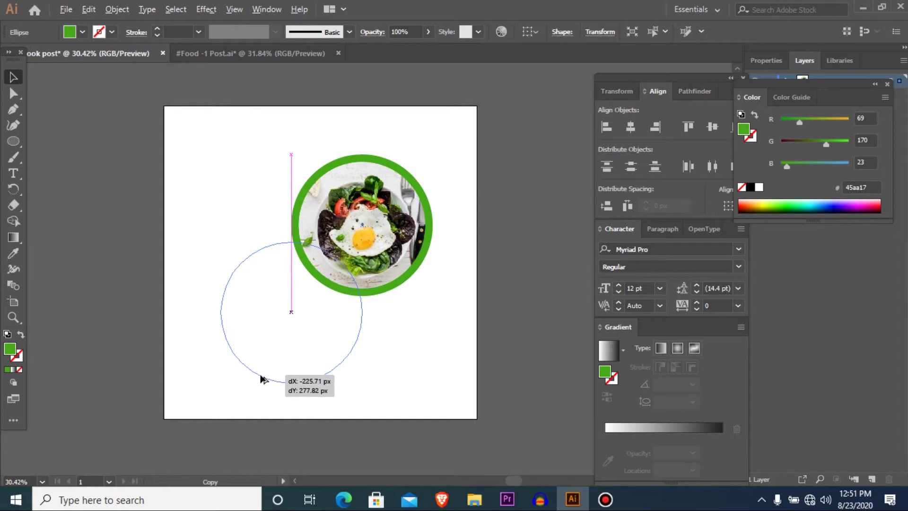
drag(259, 382, 260, 378)
drag(363, 382, 346, 388)
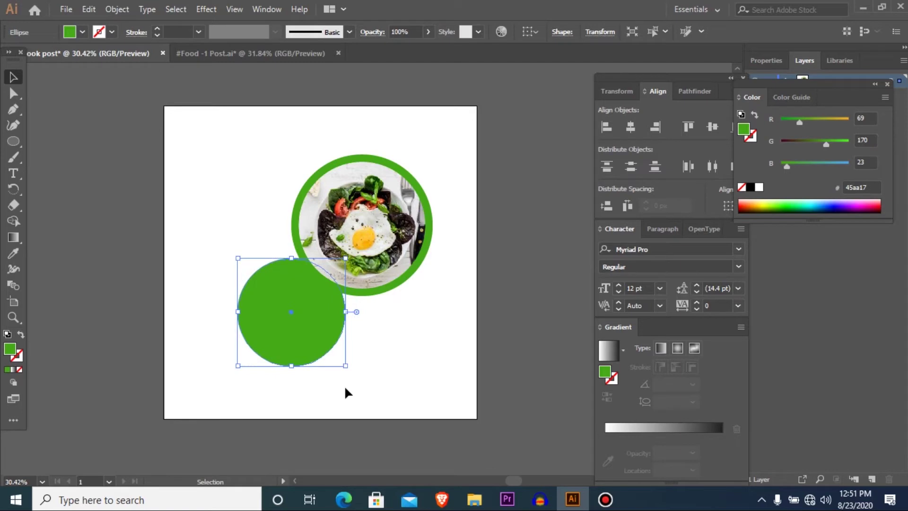
drag(268, 307, 275, 307)
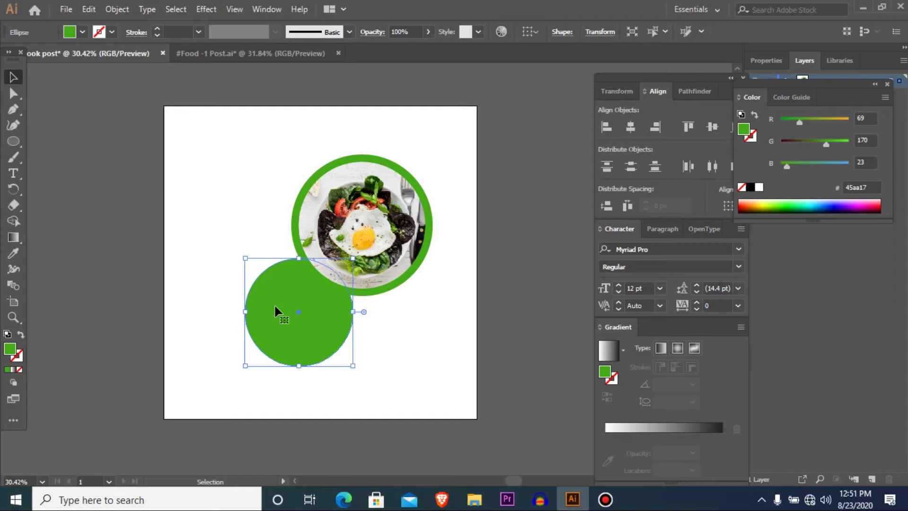
drag(293, 312, 299, 303)
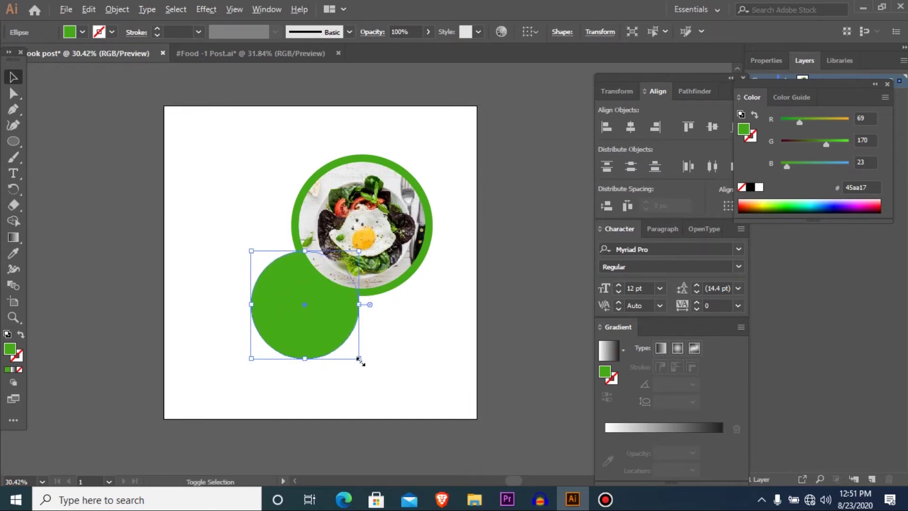
drag(360, 358, 354, 353)
mouse_move(291, 320)
mouse_down()
mouse_move(251, 372)
mouse_move(252, 365)
mouse_up()
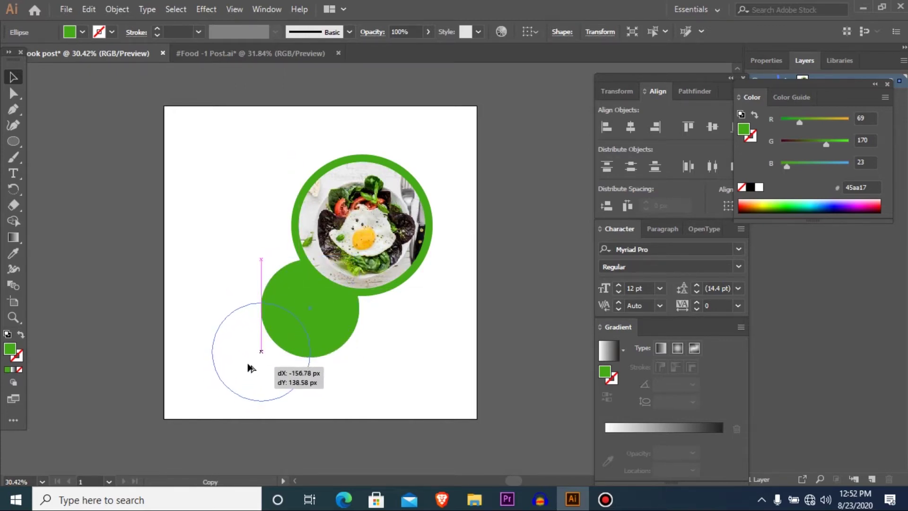
Step: Add two more overlapping green circle copies and shift-select the cluster
mouse_move(252, 364)
mouse_down()
mouse_move(265, 366)
mouse_move(238, 259)
mouse_up()
key(Right)
key(Right)
key(Right)
key(Right)
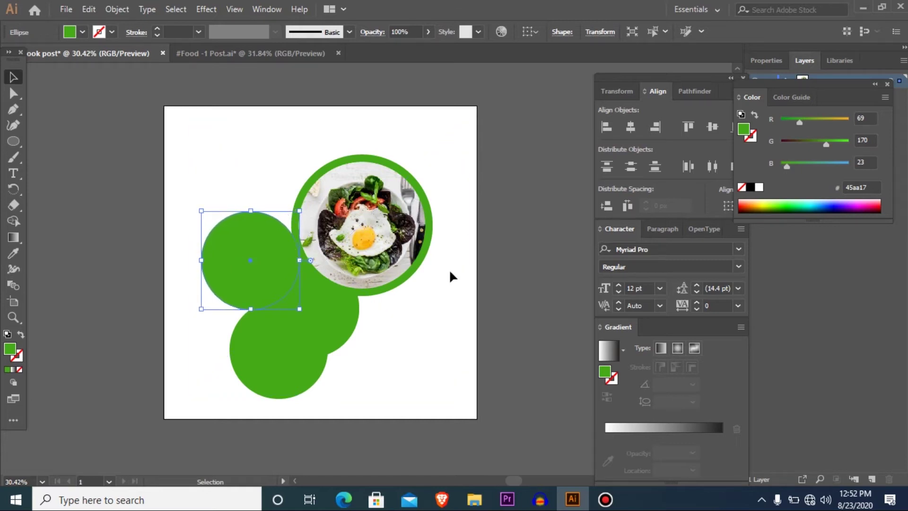
drag(253, 274, 379, 358)
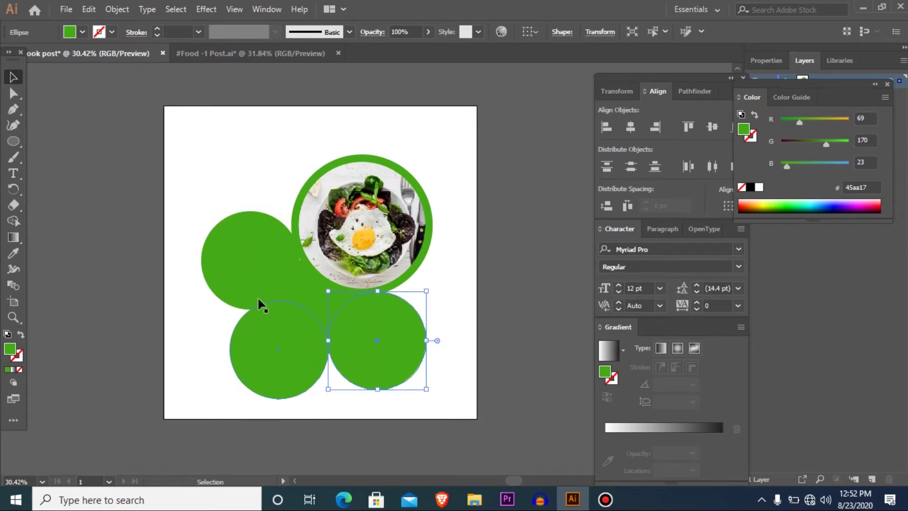
click(311, 300)
shift+click(265, 263)
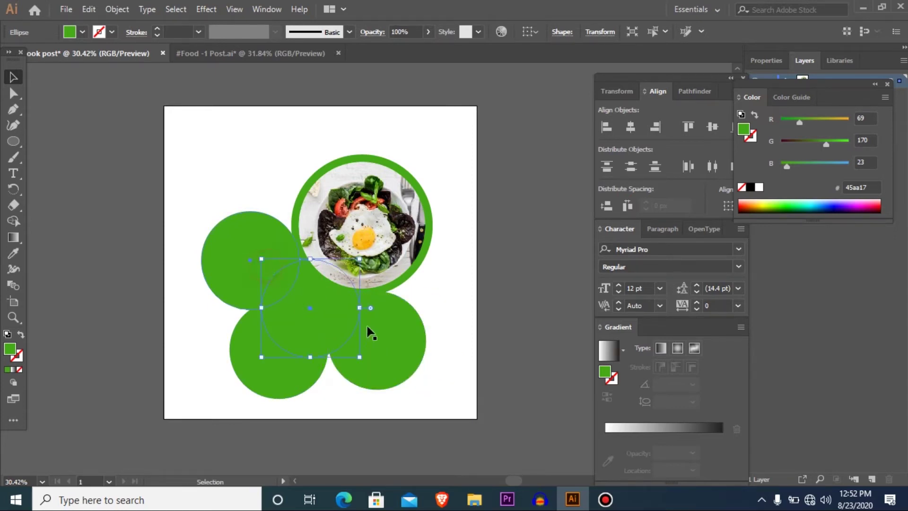
shift+click(385, 347)
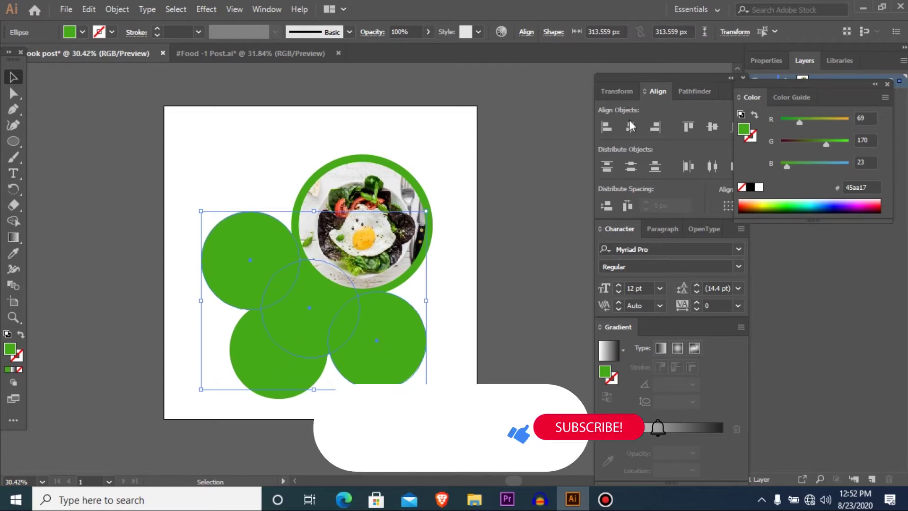
Step: Select all four overlapping green circles together
click(693, 94)
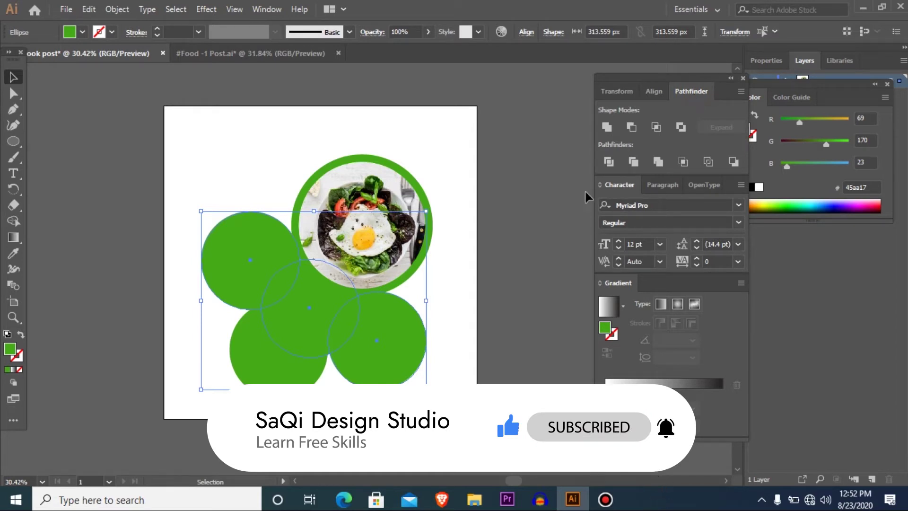
click(183, 393)
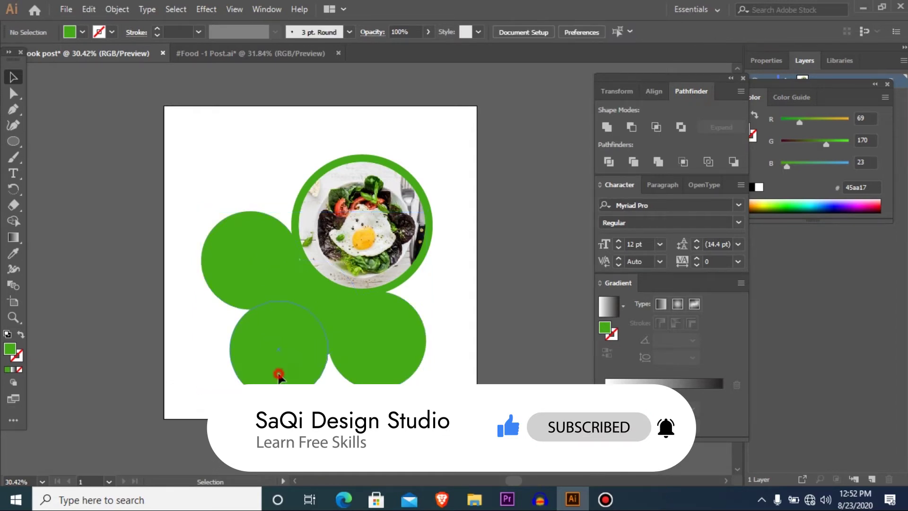
click(279, 377)
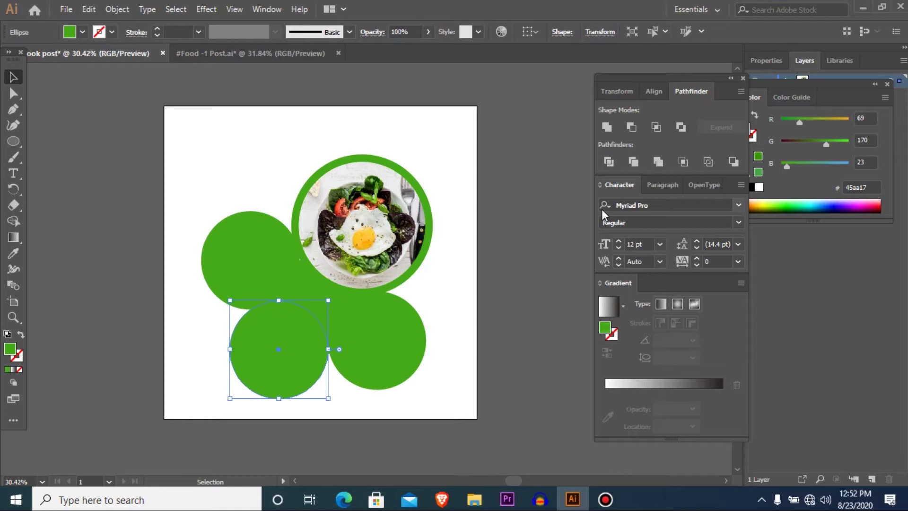
click(265, 275)
double_click(330, 294)
click(439, 348)
double_click(178, 257)
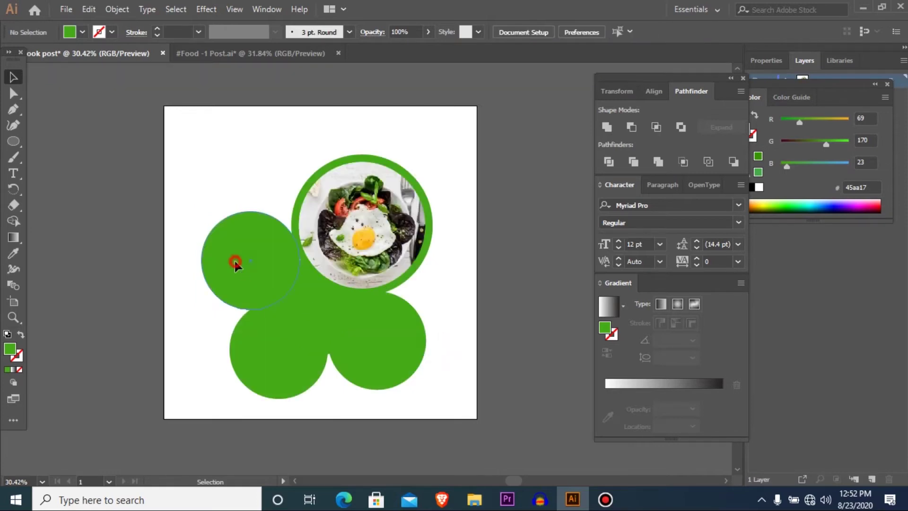
click(314, 298)
shift+click(405, 324)
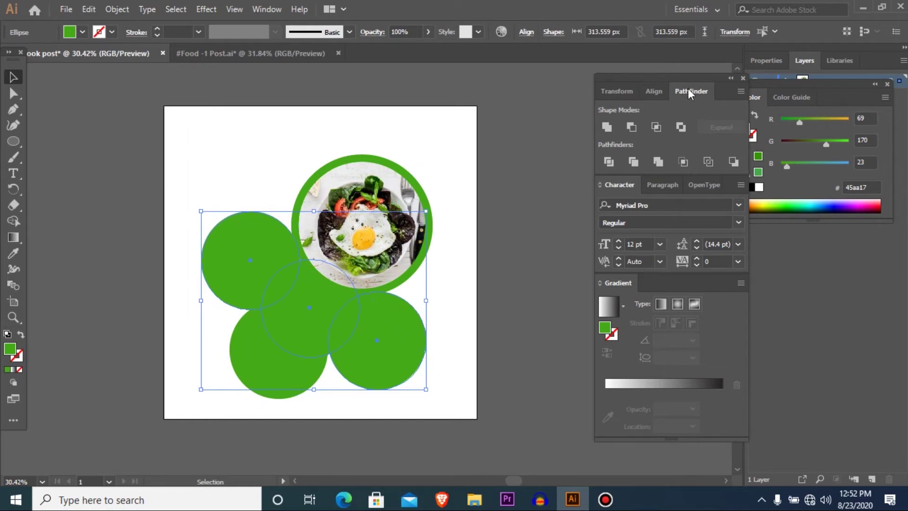
Step: Reopen the Pathfinder panel from Window and apply Divide to the circles
click(261, 9)
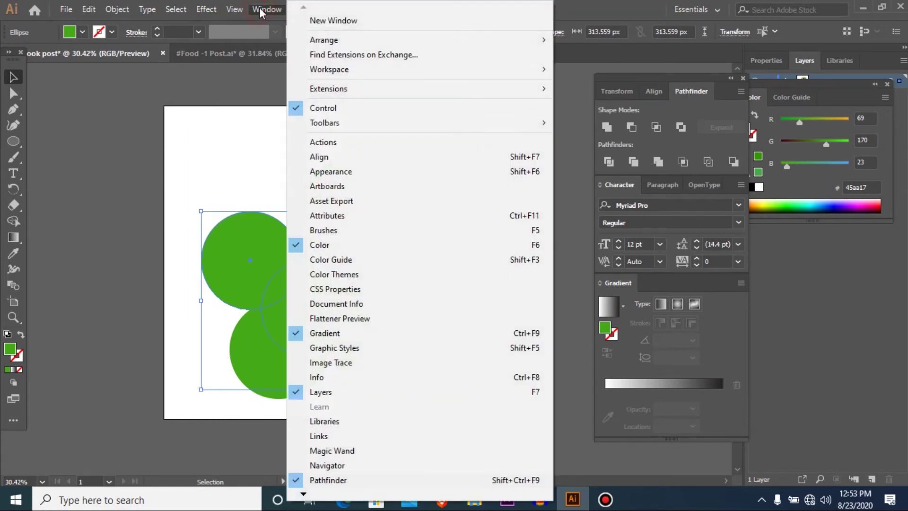
click(331, 480)
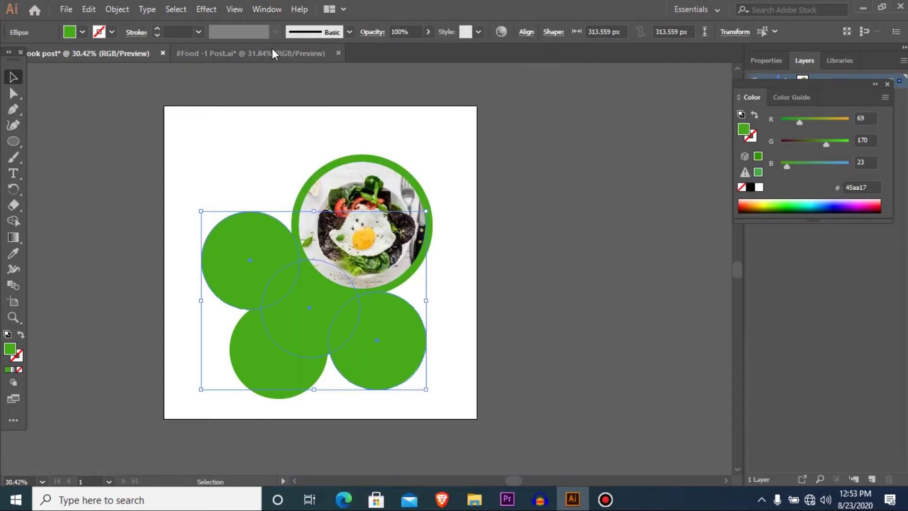
click(263, 10)
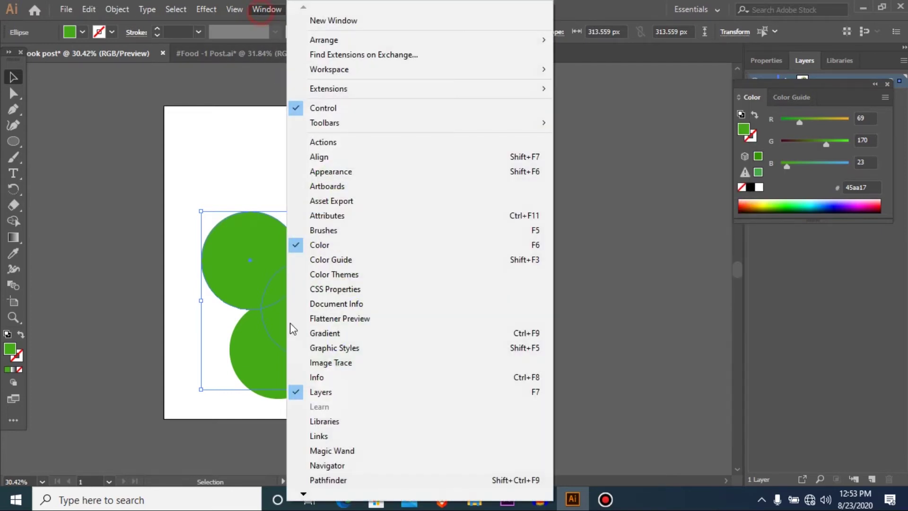
click(332, 480)
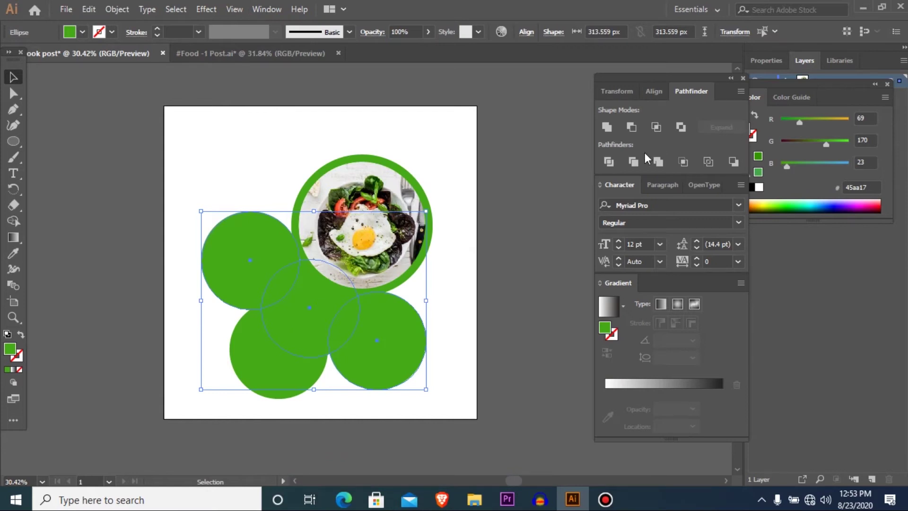
click(608, 163)
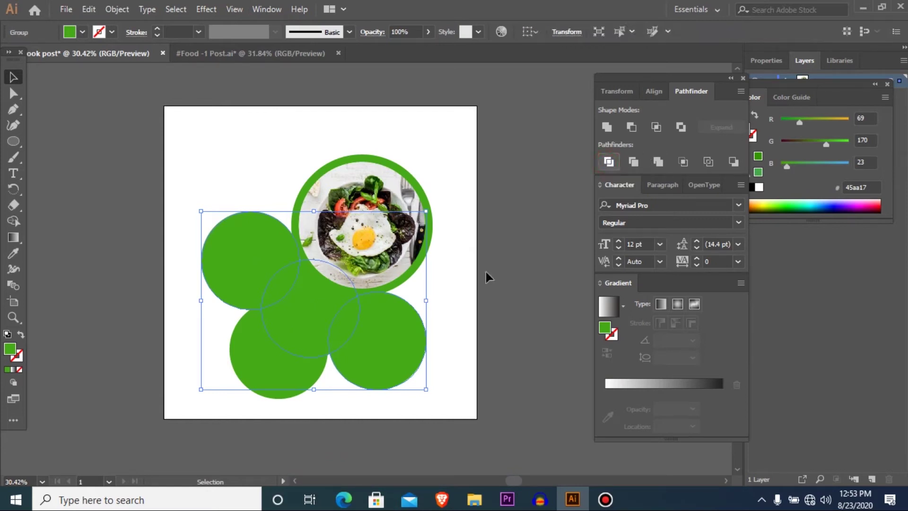
click(154, 235)
Step: Ungroup the divided green pieces
click(195, 242)
right_click(226, 252)
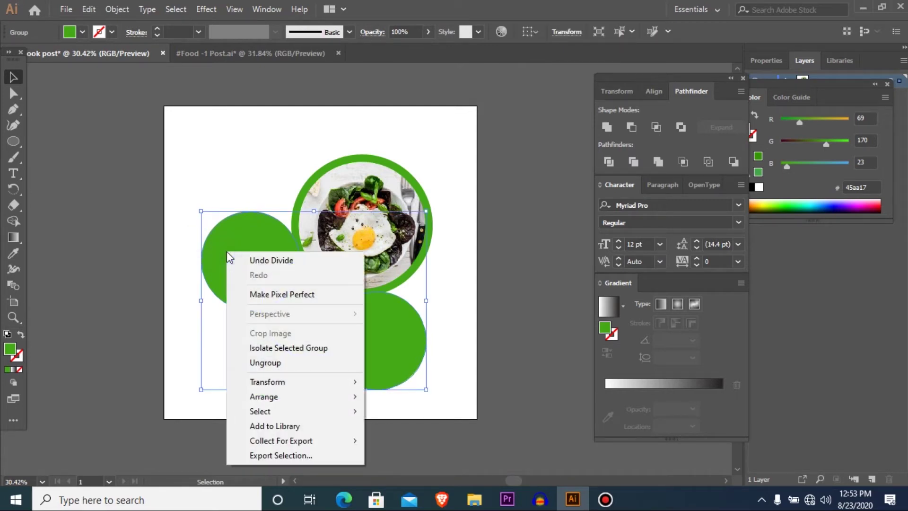
click(169, 369)
click(239, 310)
click(237, 274)
right_click(237, 274)
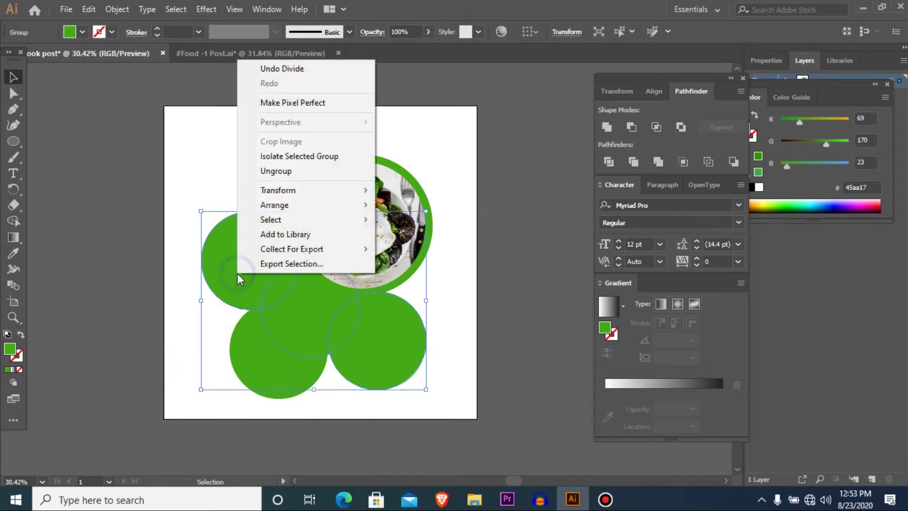
click(325, 172)
click(165, 291)
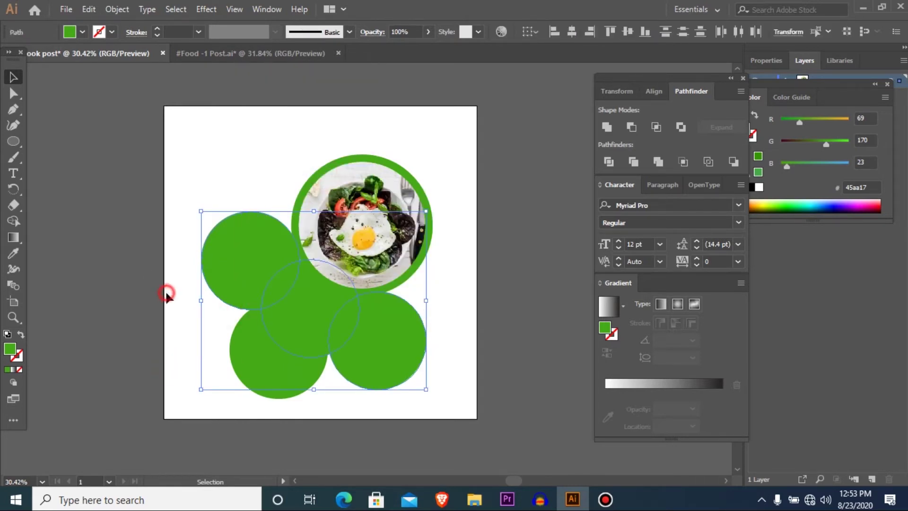
Step: Delete the upper-left, bottom-right and leftover divided pieces
click(276, 235)
key(Delete)
click(392, 362)
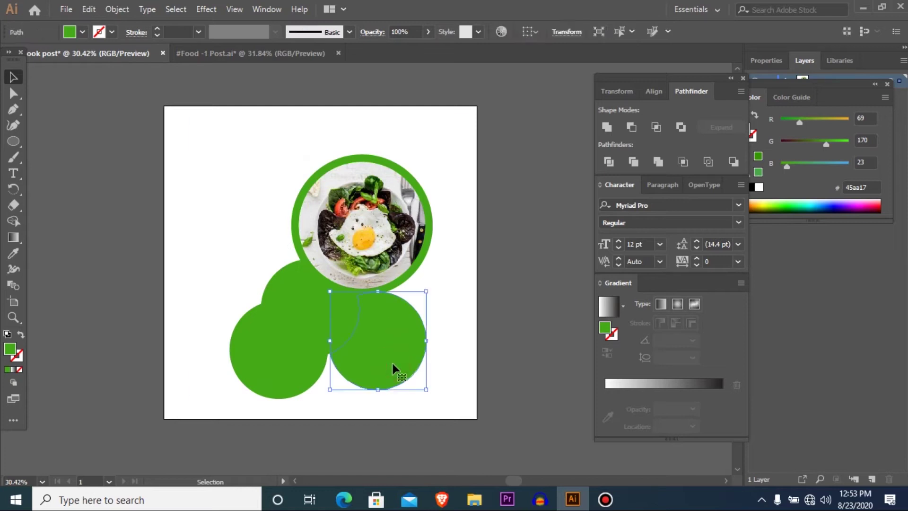
key(Delete)
click(351, 333)
key(Delete)
click(273, 283)
key(Delete)
scroll(260, 233, up, 1)
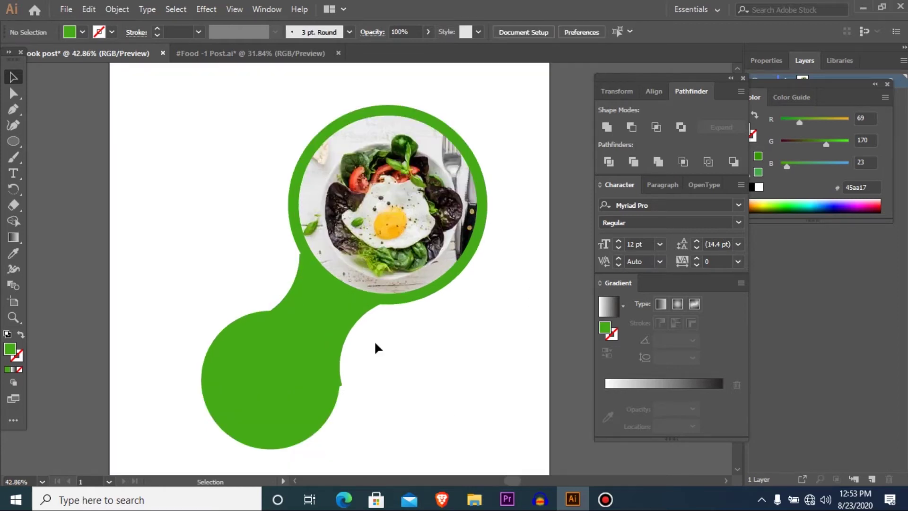
Step: Enlarge the bottom-left green circle and the photo ring slightly
click(285, 424)
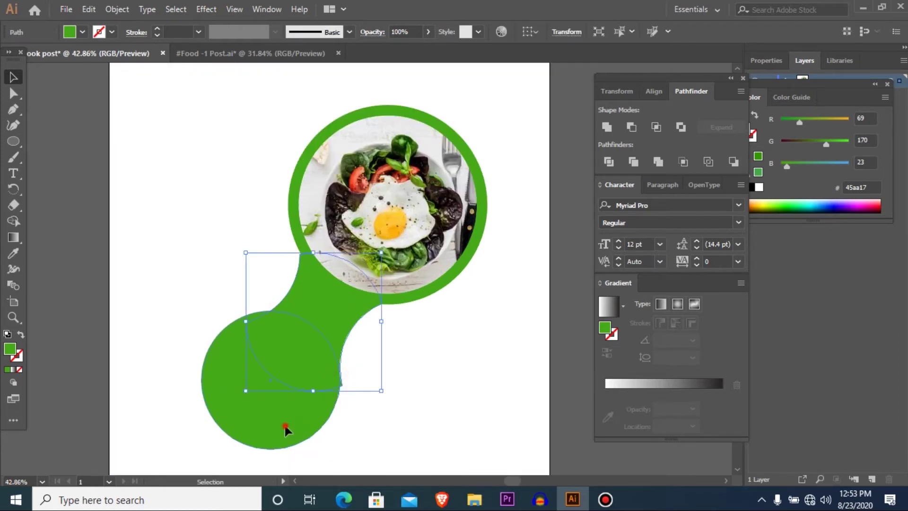
drag(333, 454, 338, 452)
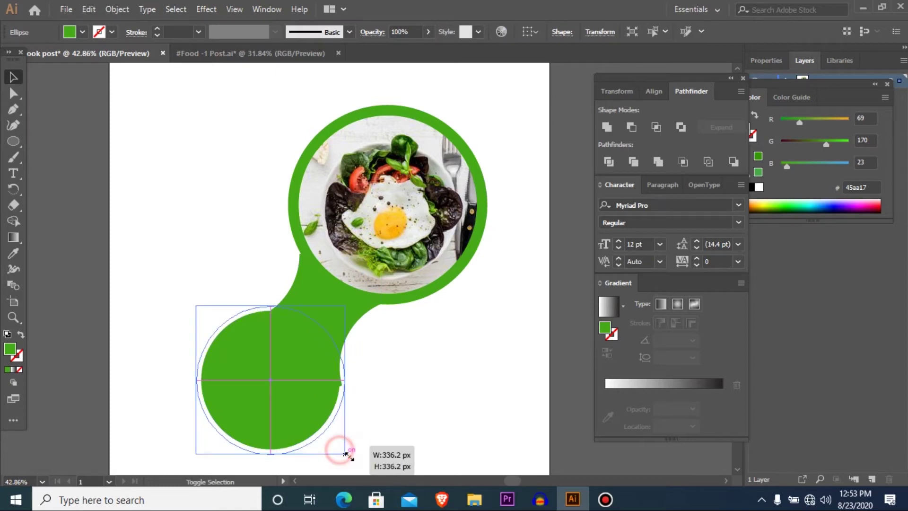
click(391, 374)
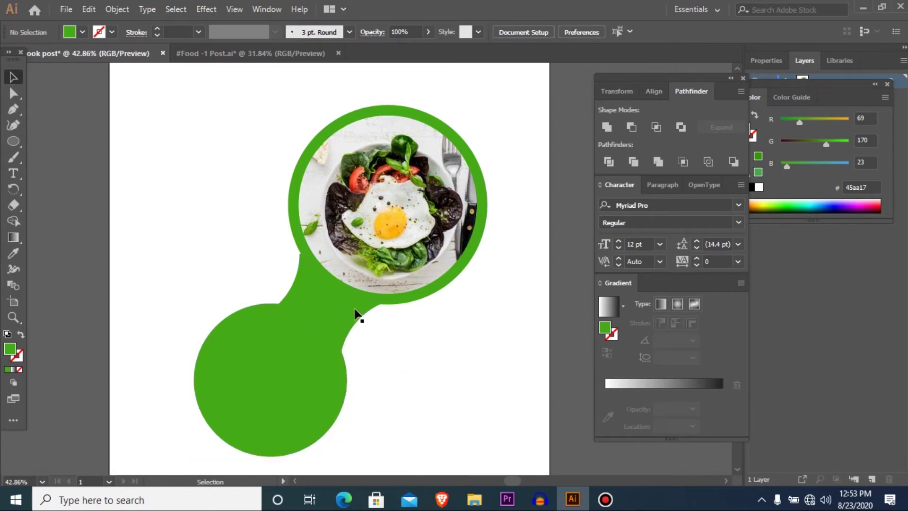
click(395, 305)
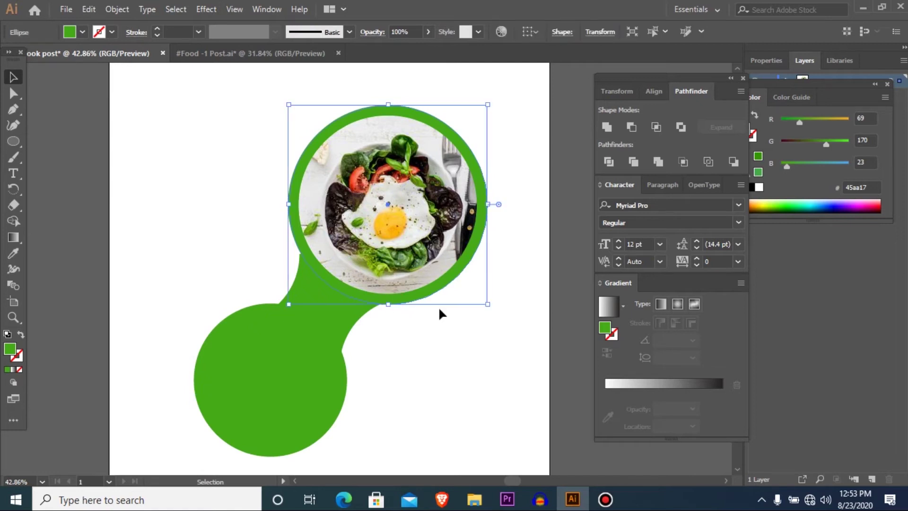
drag(488, 304, 489, 320)
click(489, 320)
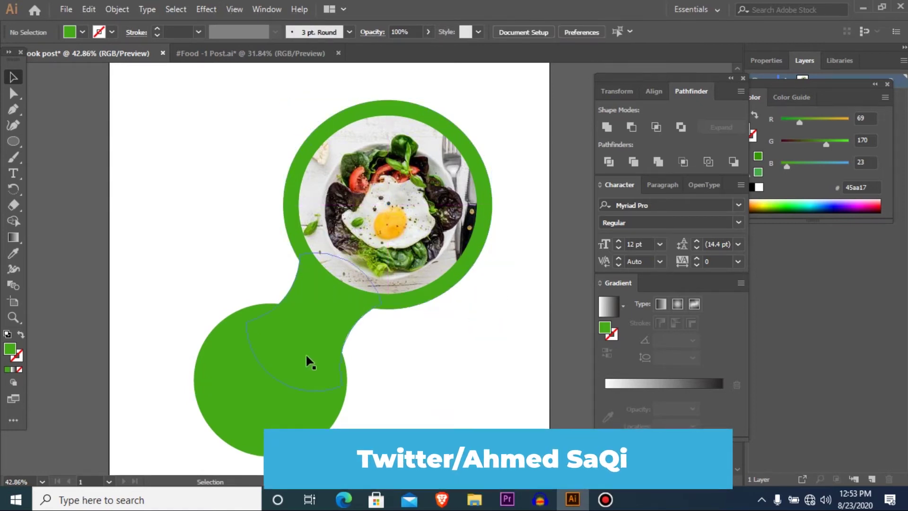
click(266, 391)
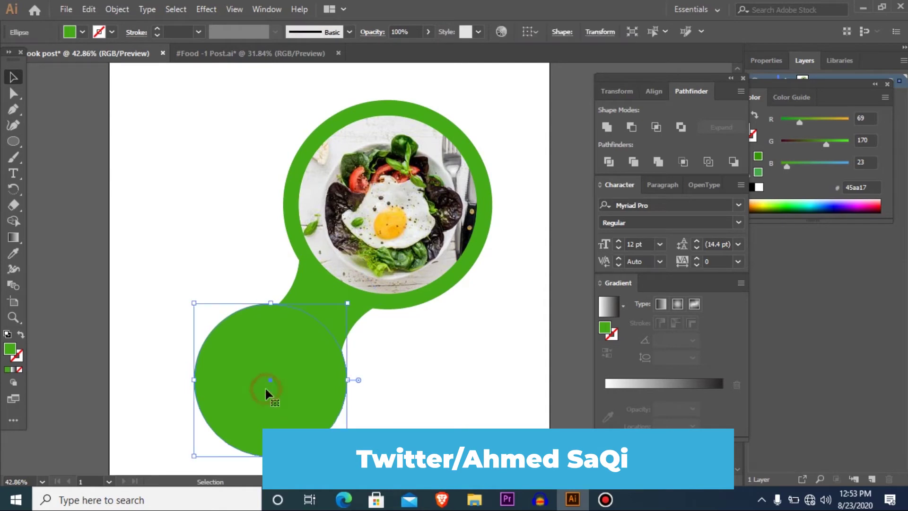
Step: Merge the selected green shapes with Pathfinder Unite
drag(255, 261, 310, 319)
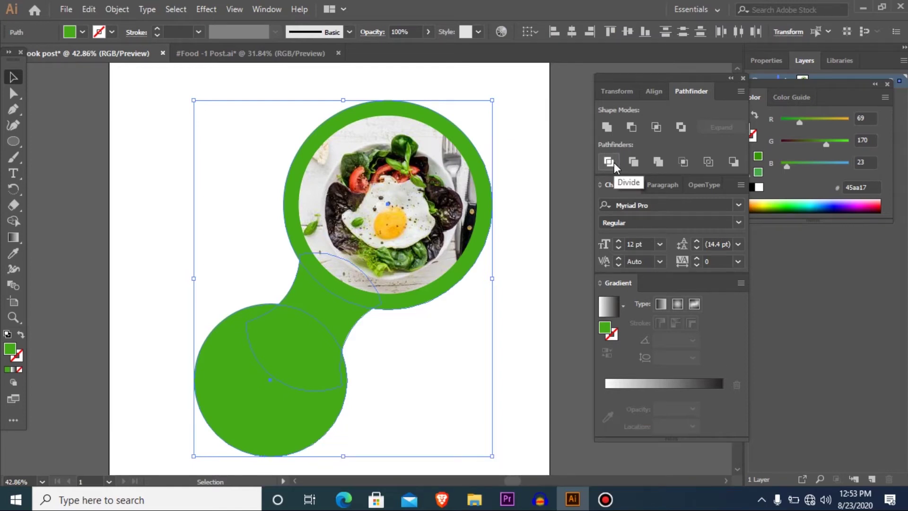
click(612, 130)
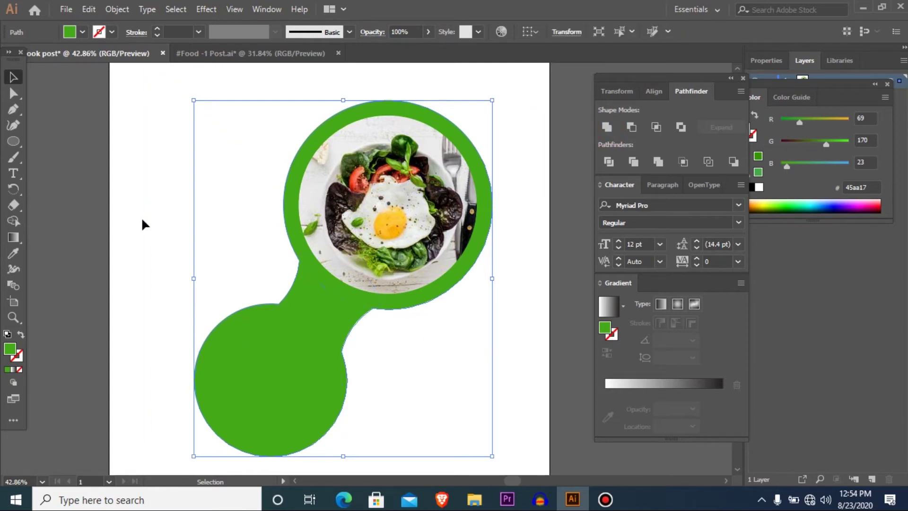
click(138, 305)
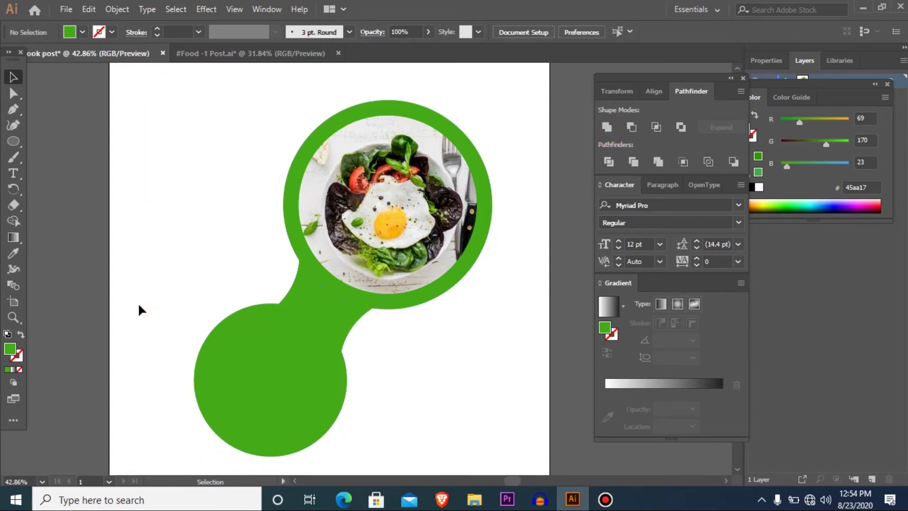
click(265, 353)
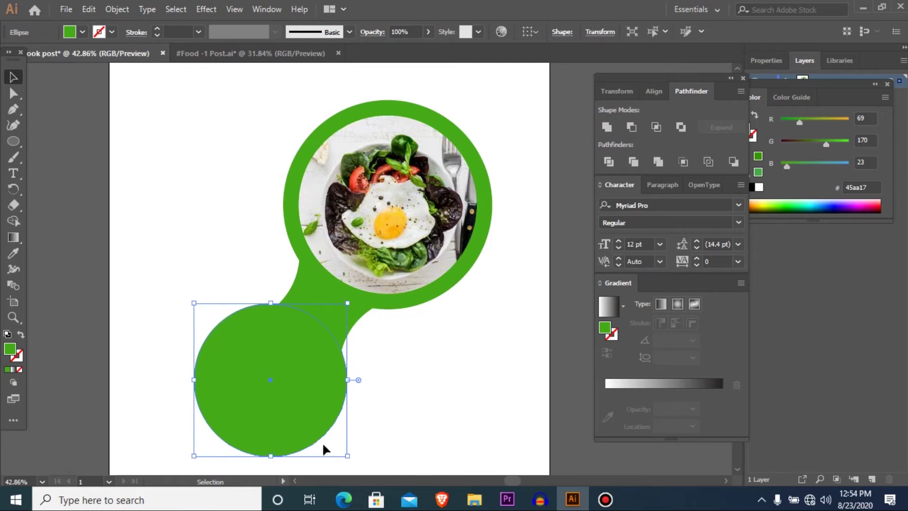
Step: Add a smaller white-filled circle inside the lower green circle
drag(348, 457, 329, 447)
key(i)
click(451, 411)
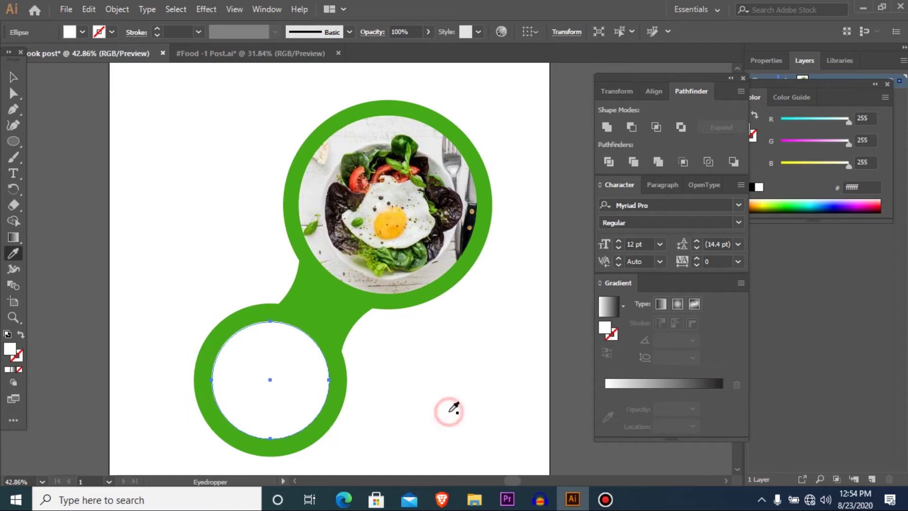
key(v)
click(115, 281)
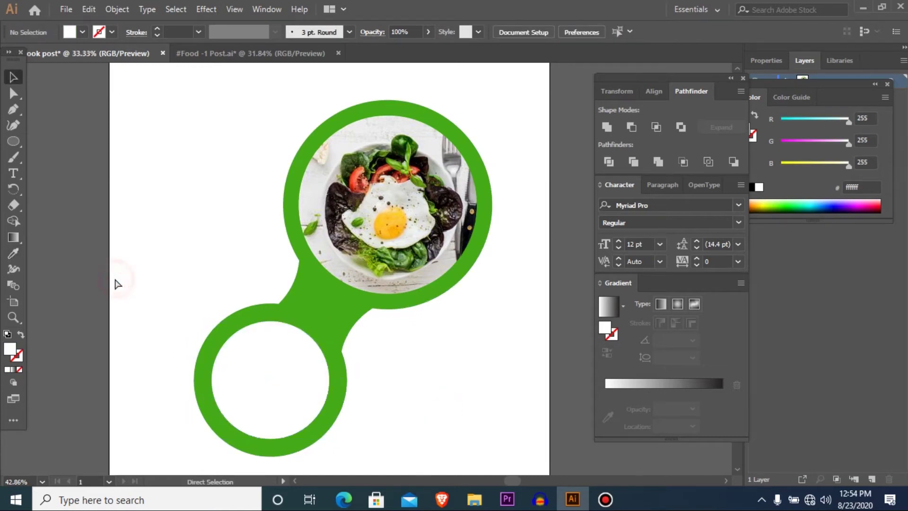
Step: Zoom out and nudge the green shape and salad photo left
key(ctrl+minus)
key(ctrl+minus)
drag(229, 171, 332, 341)
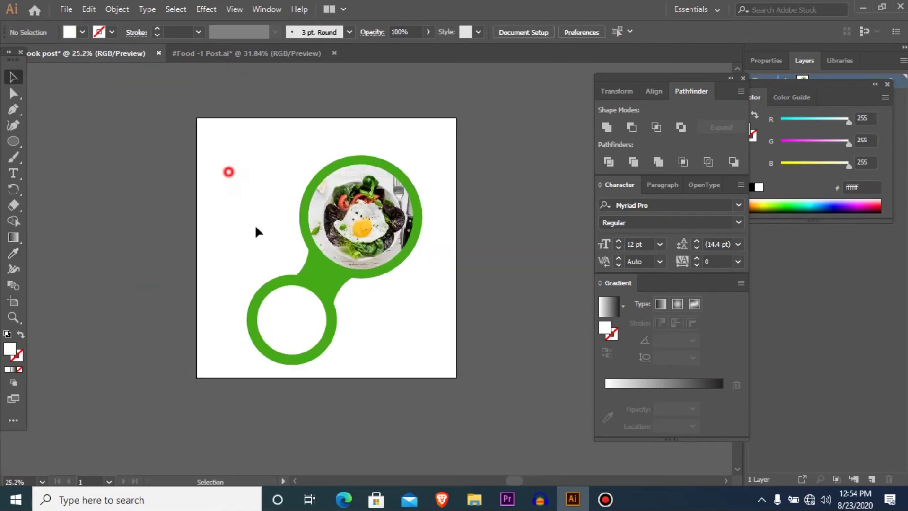
key(Left)
key(Left)
key(Left)
click(158, 185)
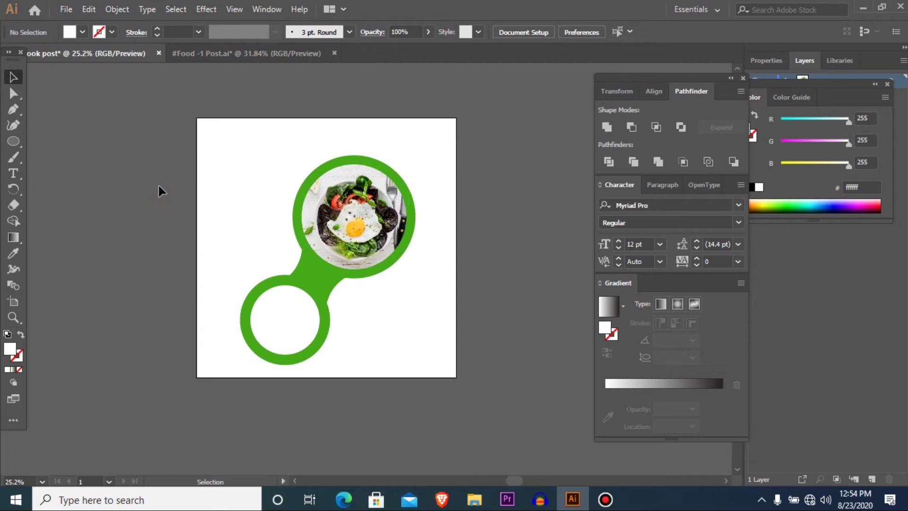
Step: Pen-draw a curved top-left corner shape and eyedrop the #45aa17 green fill onto it
key(p)
click(197, 118)
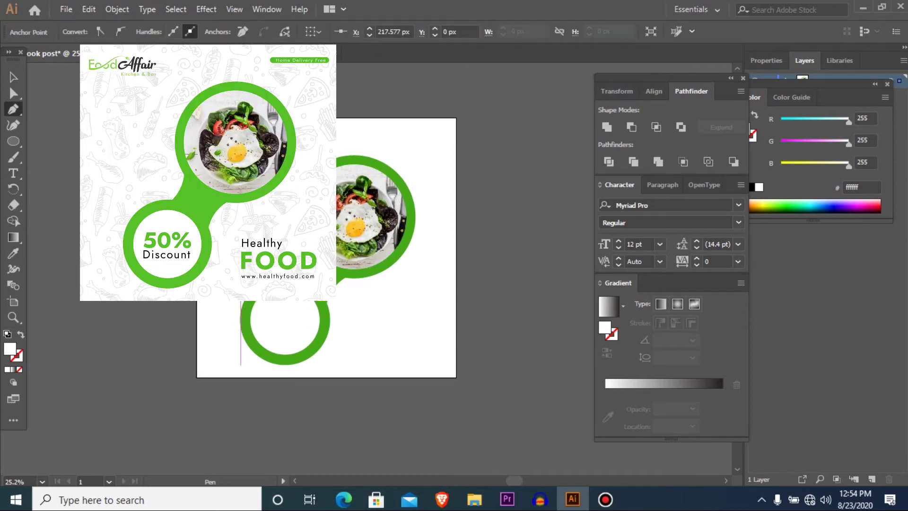
click(352, 217)
click(197, 234)
click(197, 118)
key(i)
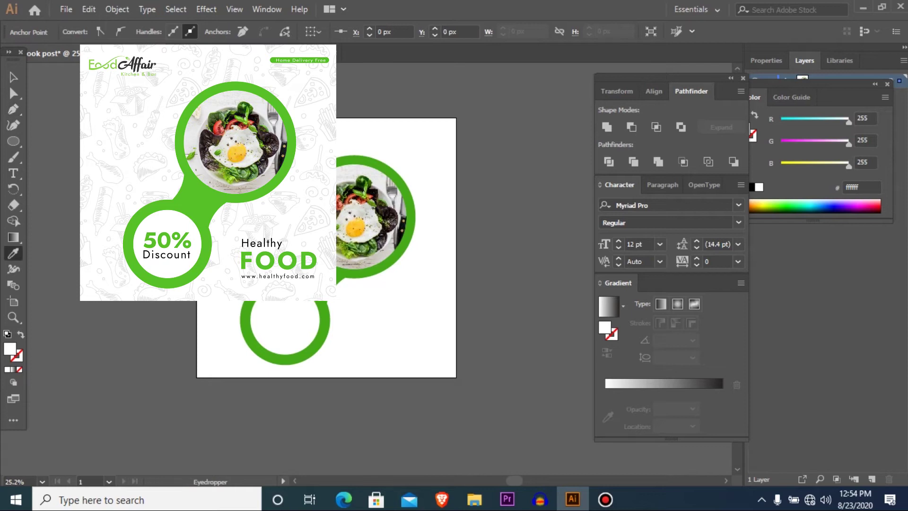
click(318, 277)
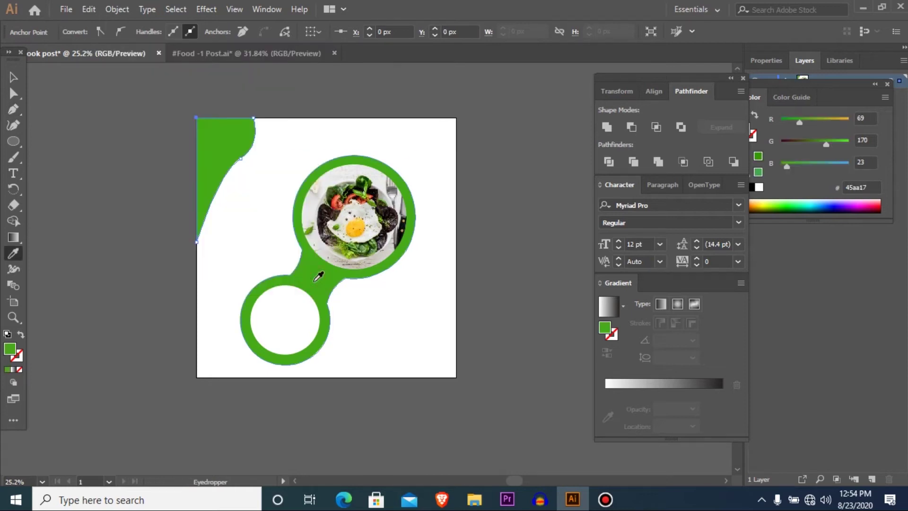
key(v)
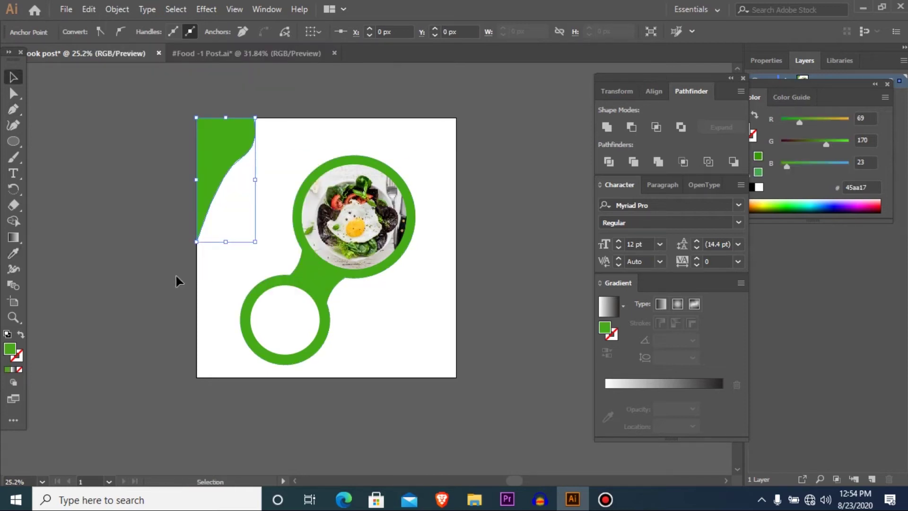
click(176, 276)
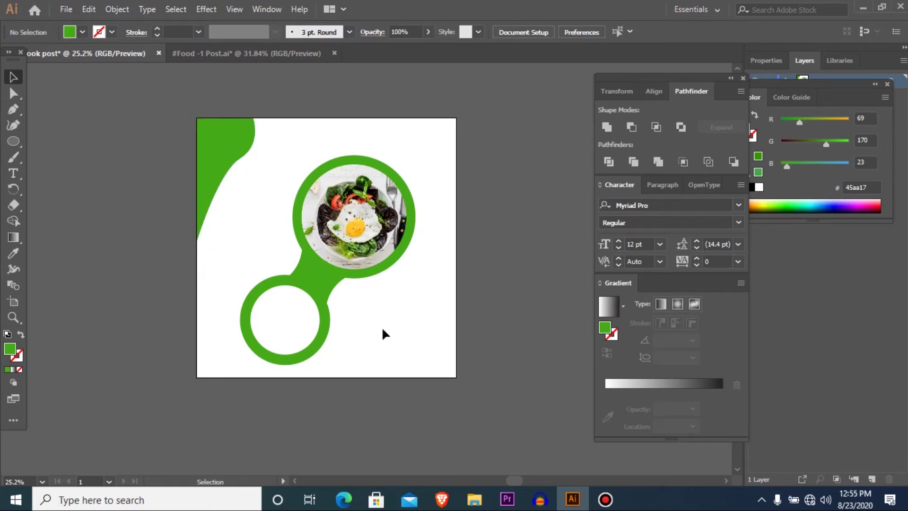
Step: Type an enlarged '50%' label inside the lower white circle
key(t)
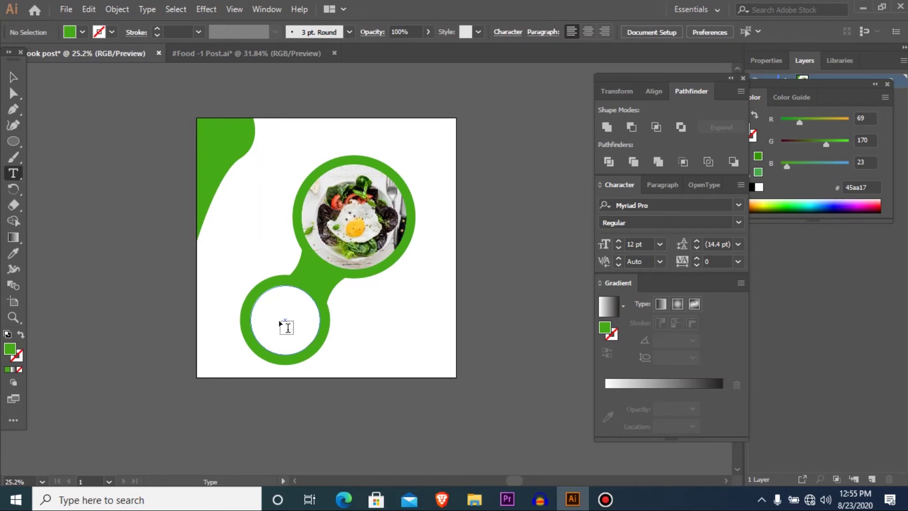
click(280, 320)
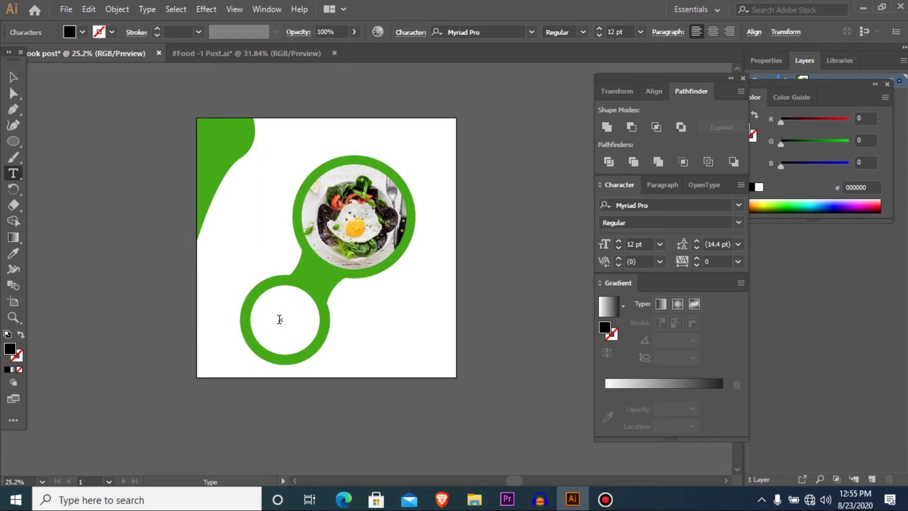
click(281, 320)
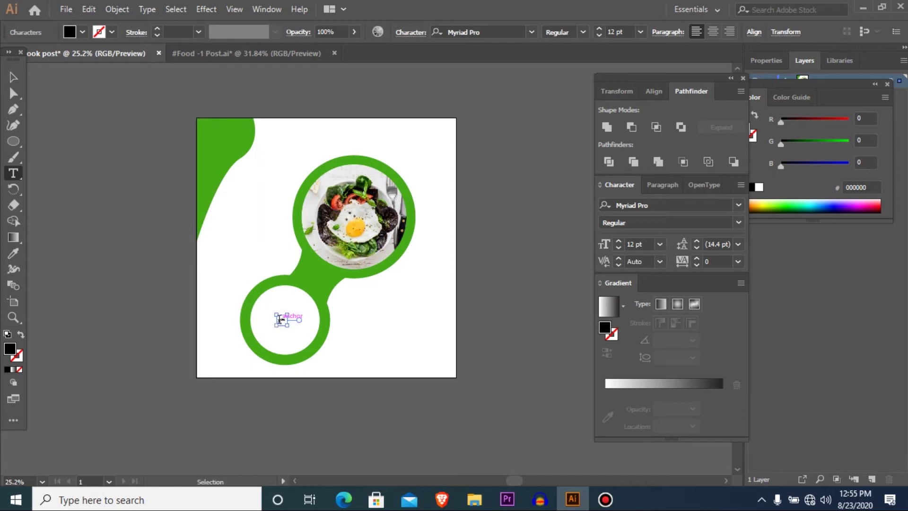
text(50%)
key(ctrl+a)
key(ctrl+shift+period)
key(ctrl+shift+period)
key(ctrl+shift+period)
key(ctrl+shift+period)
key(ctrl+shift+period)
key(ctrl+shift+period)
key(ctrl+shift+period)
key(ctrl+shift+period)
key(ctrl+shift+period)
key(ctrl+shift+period)
key(ctrl+shift+period)
key(ctrl+shift+period)
key(ctrl+shift+period)
key(ctrl+shift+period)
key(ctrl+shift+period)
key(ctrl+shift+period)
key(ctrl+shift+period)
key(ctrl+shift+period)
key(ctrl+shift+period)
key(ctrl+shift+period)
key(ctrl+shift+period)
key(ctrl+shift+period)
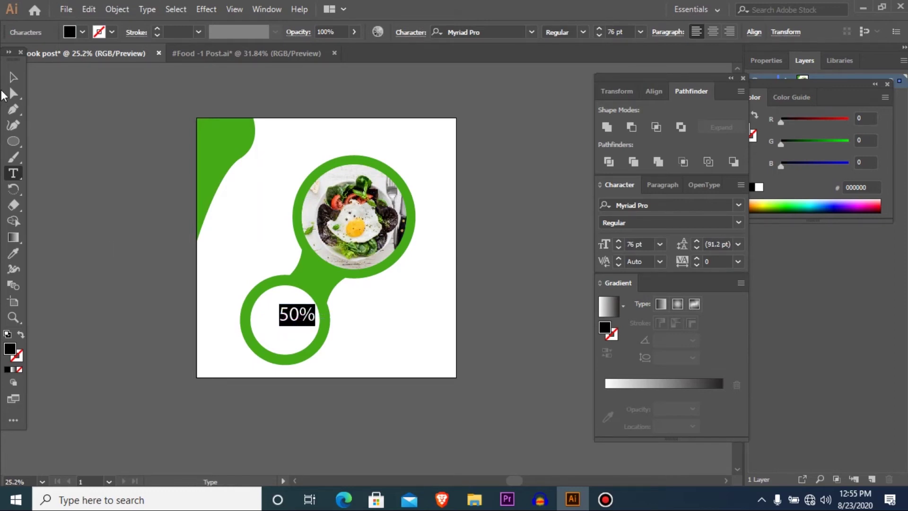
click(12, 91)
drag(275, 319, 268, 320)
scroll(331, 236, up, 4)
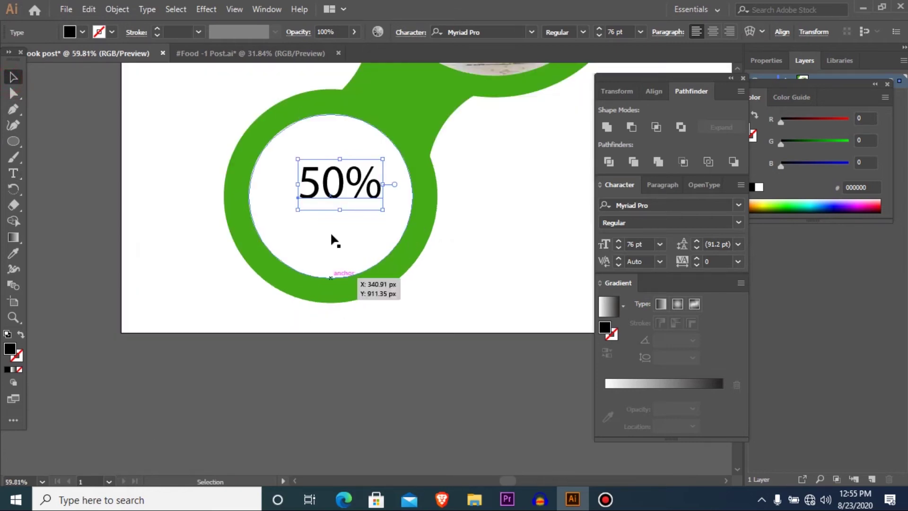
Step: Duplicate the '50%' text below and change the copy to 'Discount'
drag(330, 184, 309, 254)
double_click(315, 232)
key(ctrl+a)
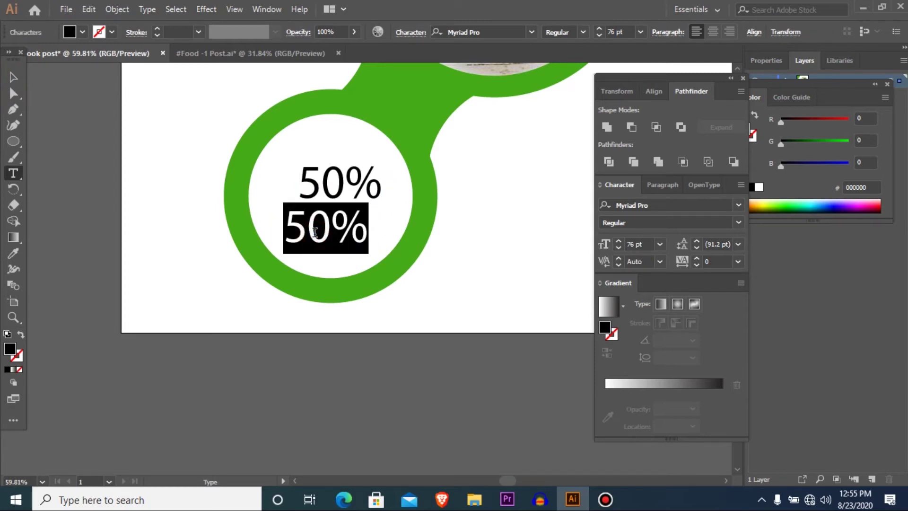
key(BackSpace)
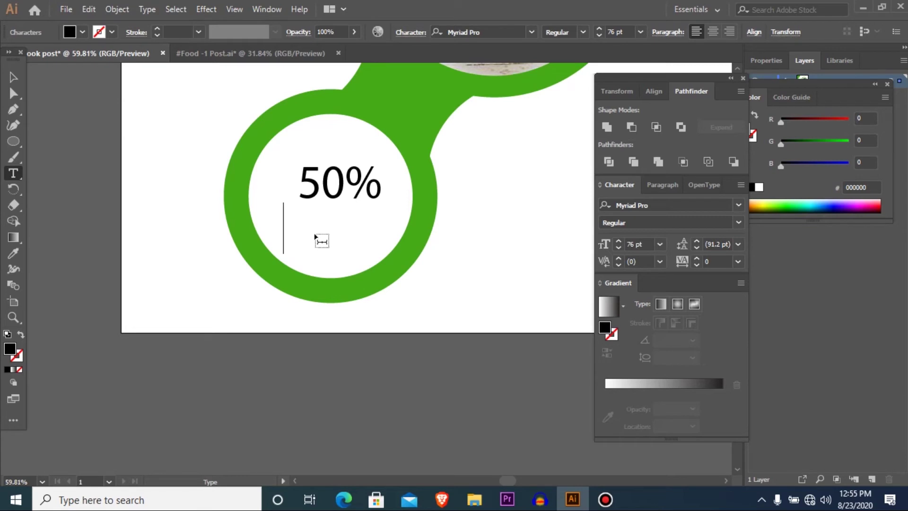
text(Discount)
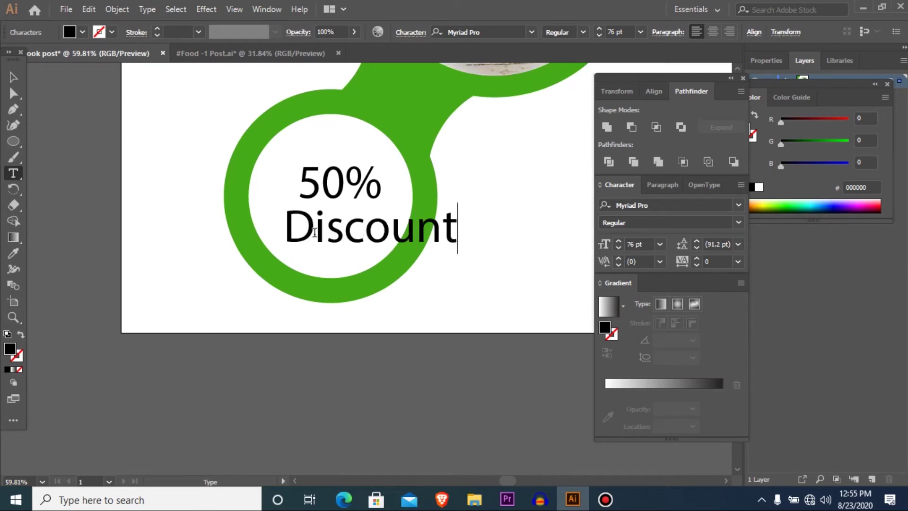
Step: Shrink Discount to fit below 50%, enlarge 50% to 86 pt and shift it left
click(11, 79)
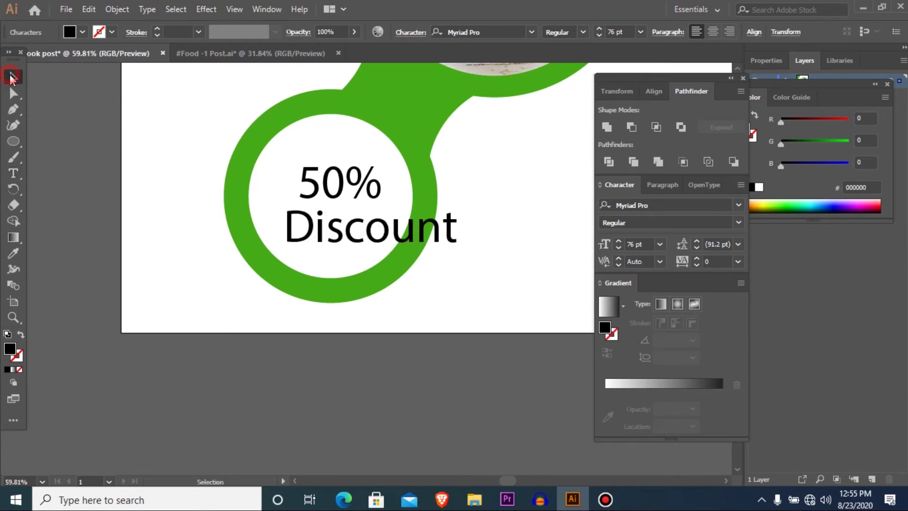
key(ctrl+shift+comma)
key(ctrl+shift+comma)
key(ctrl+shift+comma)
key(ctrl+shift+comma)
key(ctrl+shift+comma)
key(ctrl+shift+comma)
key(ctrl+shift+comma)
key(ctrl+shift+comma)
key(ctrl+shift+comma)
key(ctrl+shift+comma)
key(ctrl+shift+comma)
key(ctrl+shift+comma)
key(ctrl+shift+comma)
drag(324, 230, 314, 192)
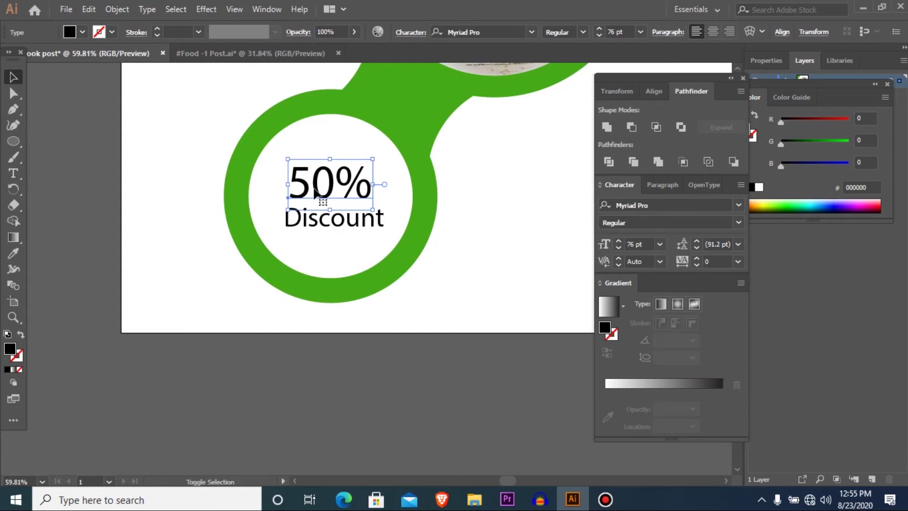
key(ctrl+shift+period)
key(ctrl+shift+period)
key(ctrl+shift+period)
key(ctrl+shift+period)
key(ctrl+shift+period)
drag(315, 191, 311, 192)
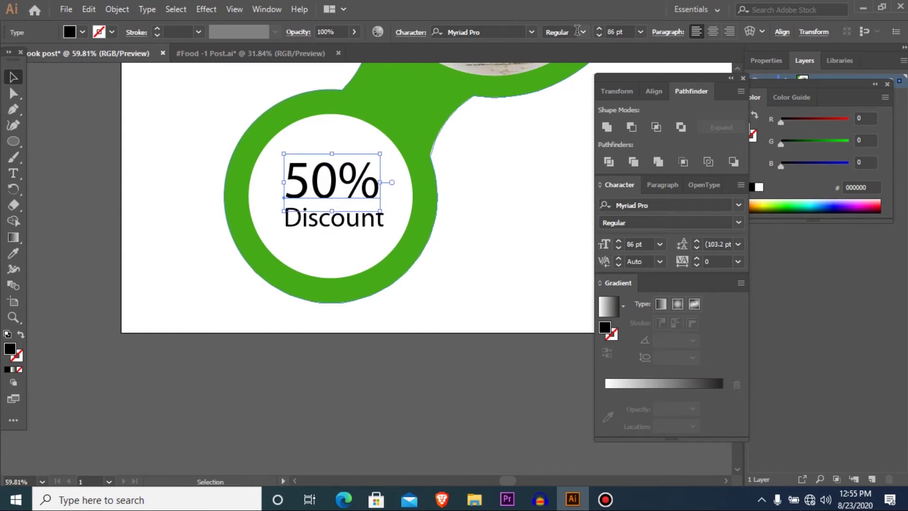
Step: Set the selected text's font to Jost
click(509, 32)
text(j)
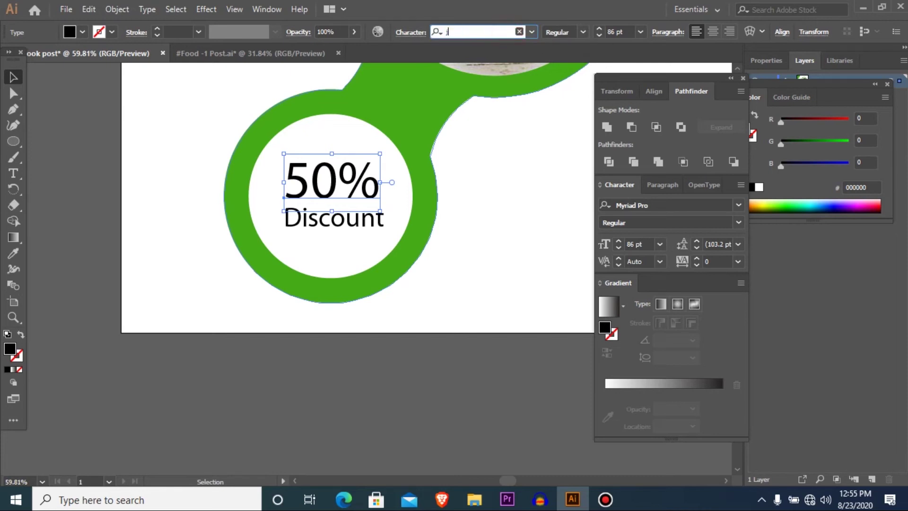
text(ost)
key(Escape)
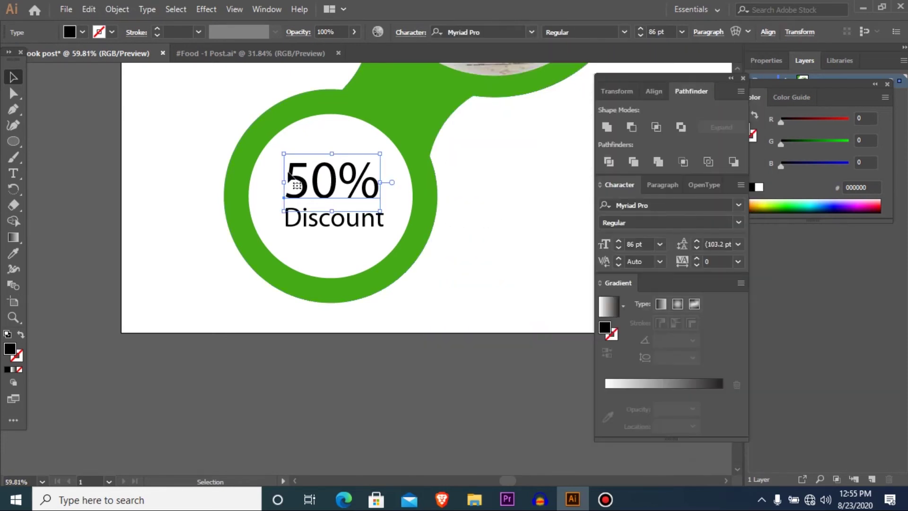
click(659, 202)
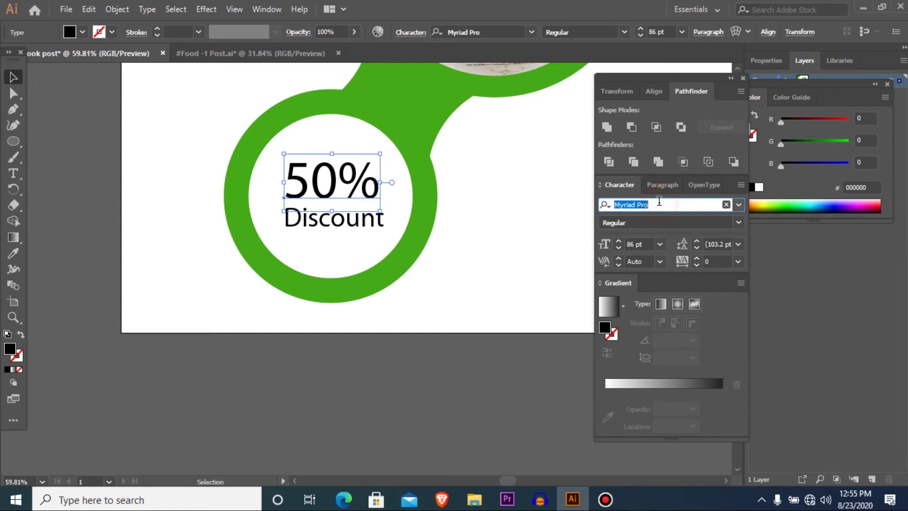
text(jost)
key(Return)
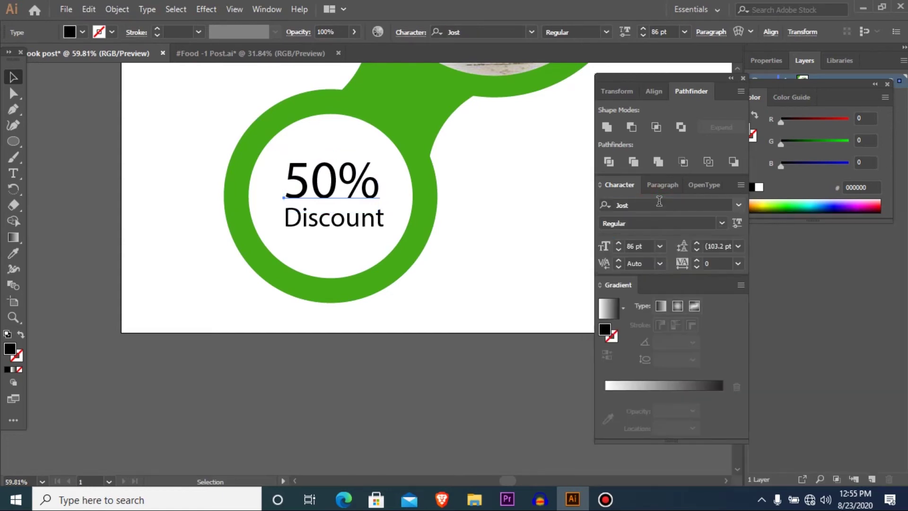
Step: Set the Discount text's font to Jost
click(351, 218)
click(504, 28)
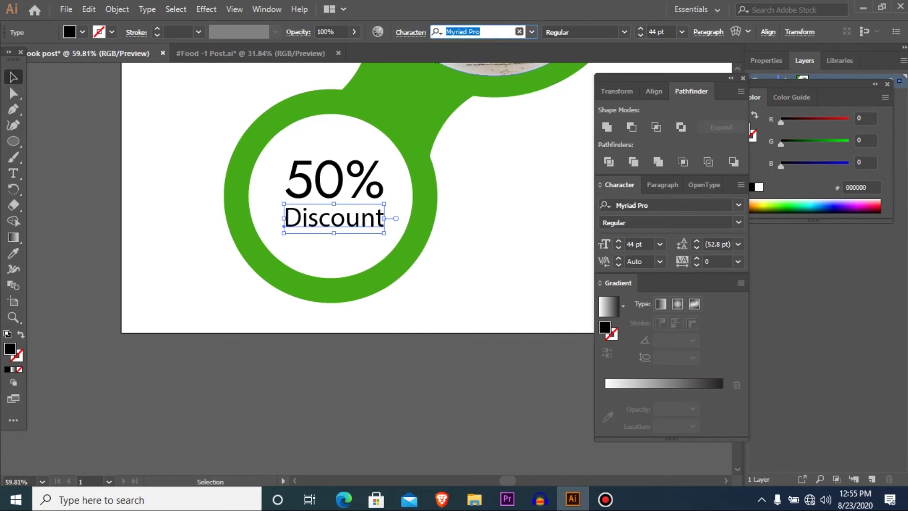
text(jost)
key(Escape)
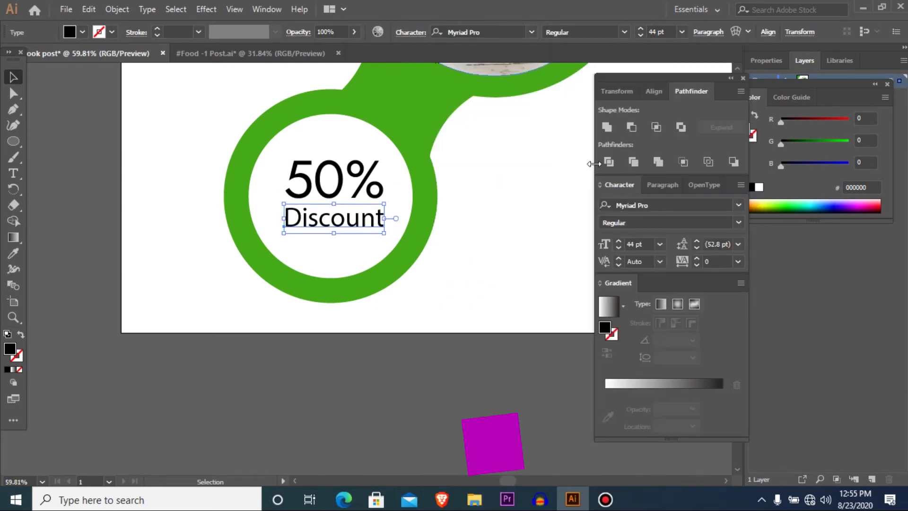
click(650, 208)
text(jost)
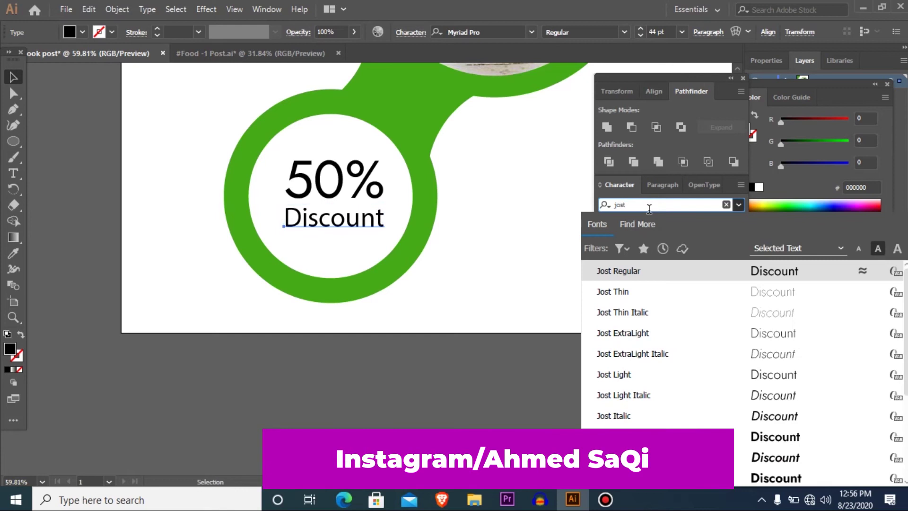
key(Return)
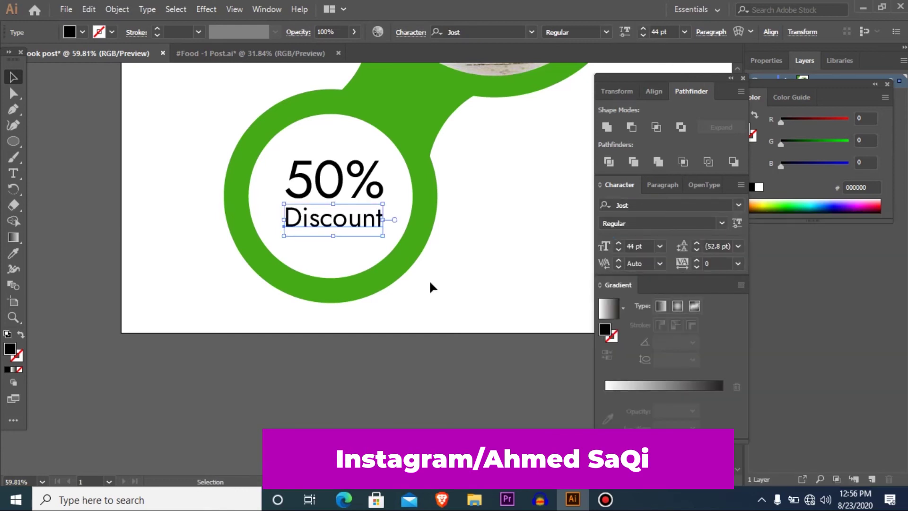
Step: Make 50% Jost Bold and widen Discount's letter tracking to 80
click(301, 176)
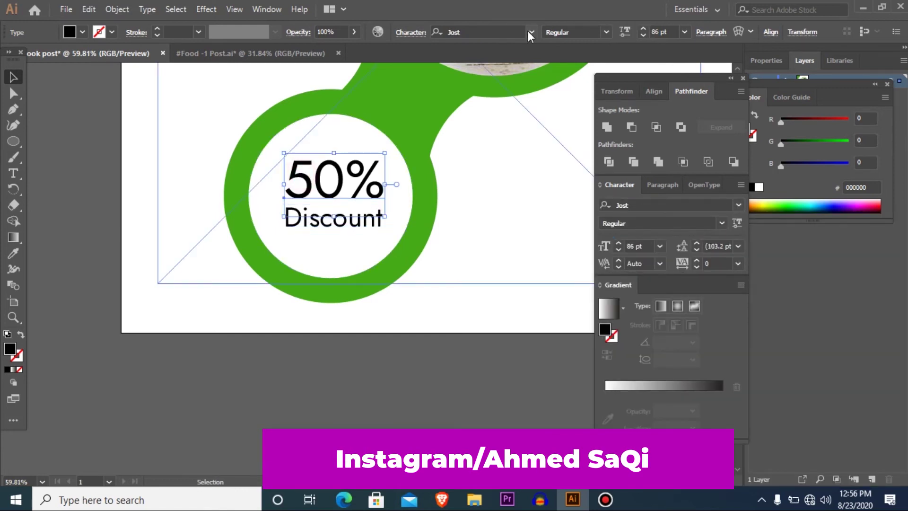
click(606, 33)
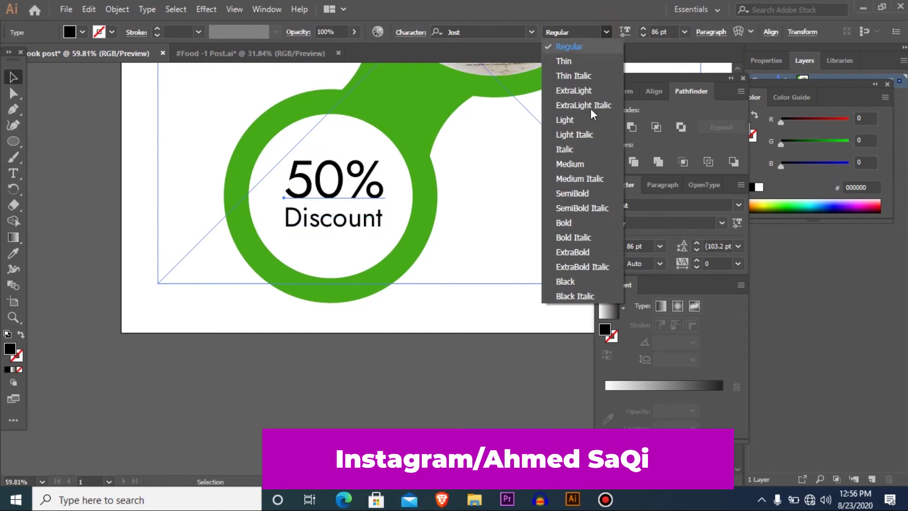
click(567, 222)
drag(340, 190, 319, 227)
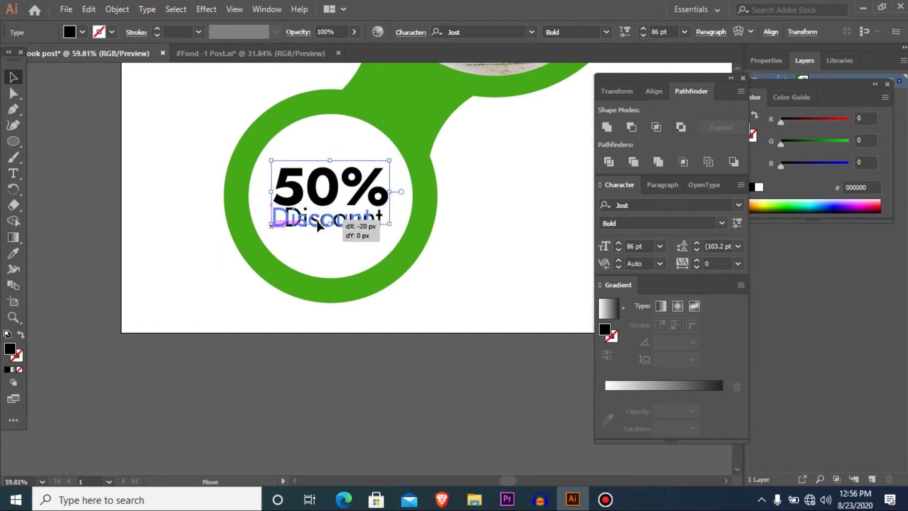
key(alt+Right)
key(alt+Right)
key(alt+Right)
key(alt+Right)
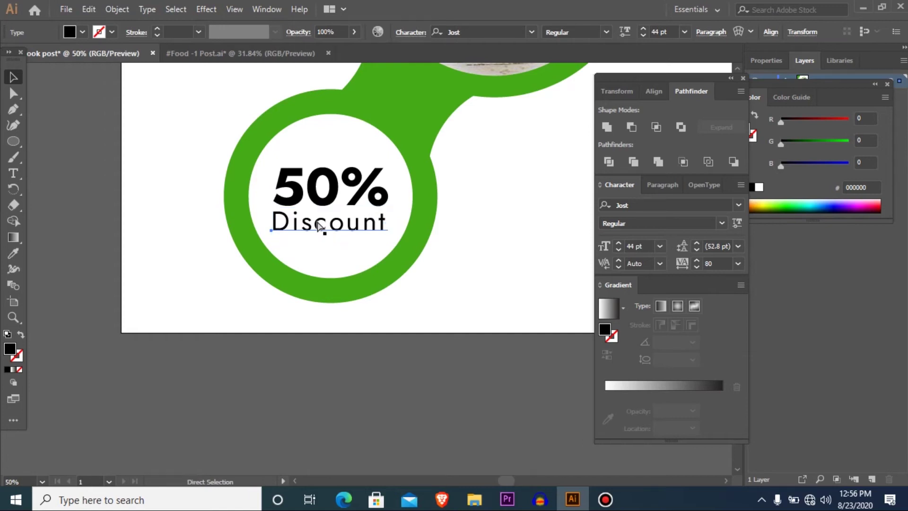
key(ctrl+minus)
key(ctrl+minus)
key(ctrl+minus)
key(ctrl+minus)
key(ctrl+minus)
drag(299, 172, 489, 302)
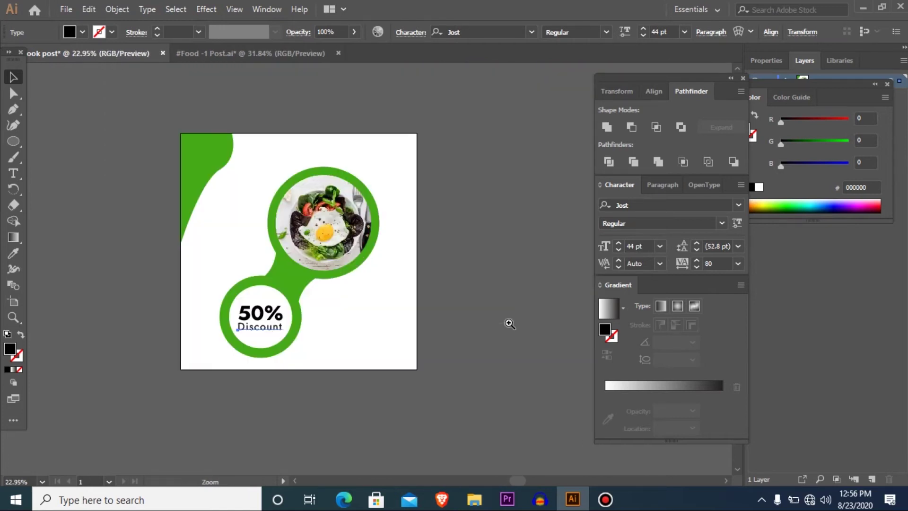
Step: Copy Discount to the right of the circle and retype it as 'Healthy'
drag(129, 207, 540, 404)
mouse_move(275, 326)
mouse_down()
mouse_move(420, 303)
mouse_move(436, 325)
mouse_up()
key(t)
click(433, 320)
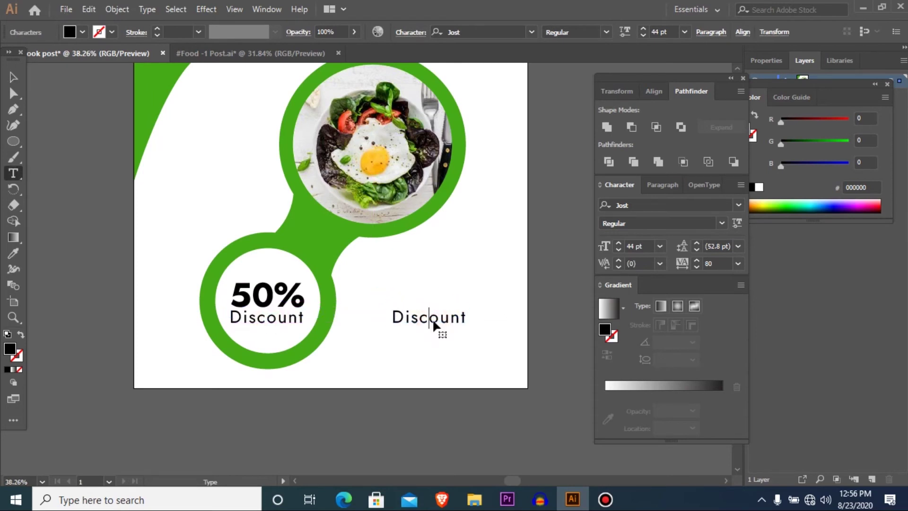
double_click(441, 328)
text(Healthy)
click(13, 77)
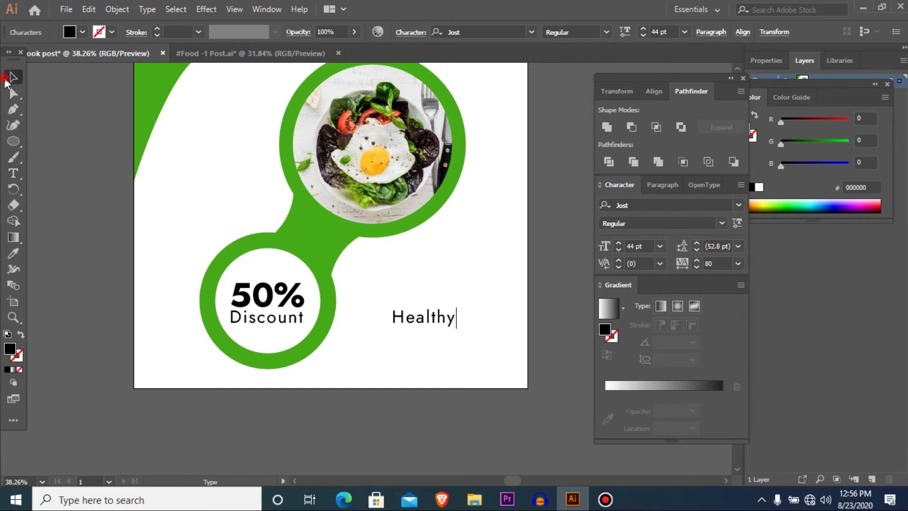
Step: Duplicate Healthy below as 'Food', made Bold and enlarged to 92 pt
click(404, 315)
drag(412, 322, 412, 341)
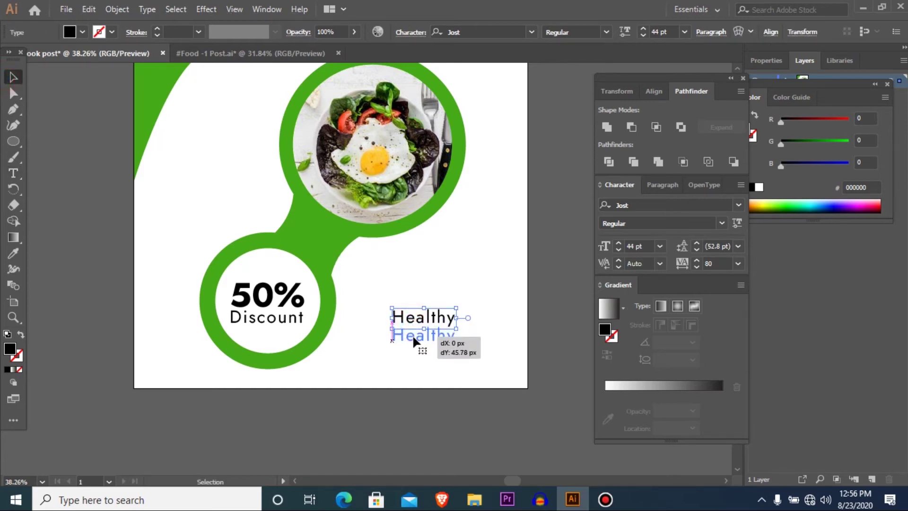
key(t)
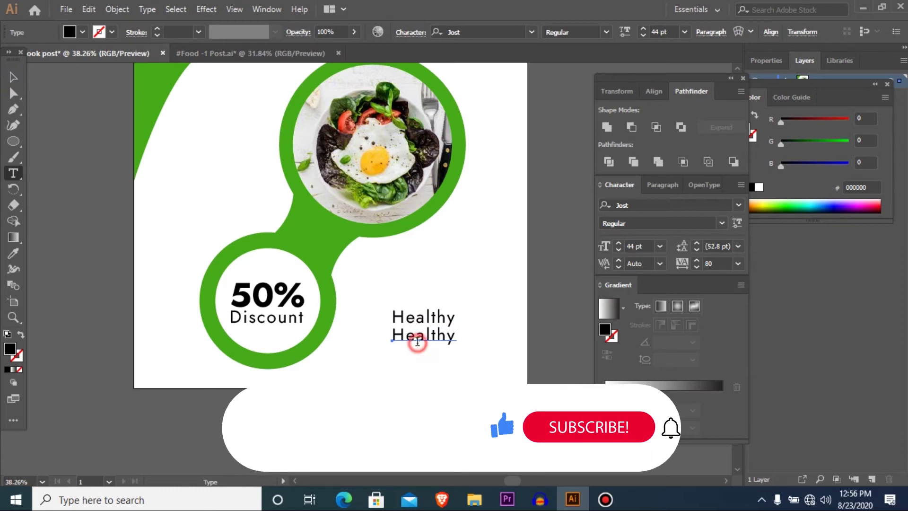
double_click(421, 338)
text(Food)
double_click(419, 337)
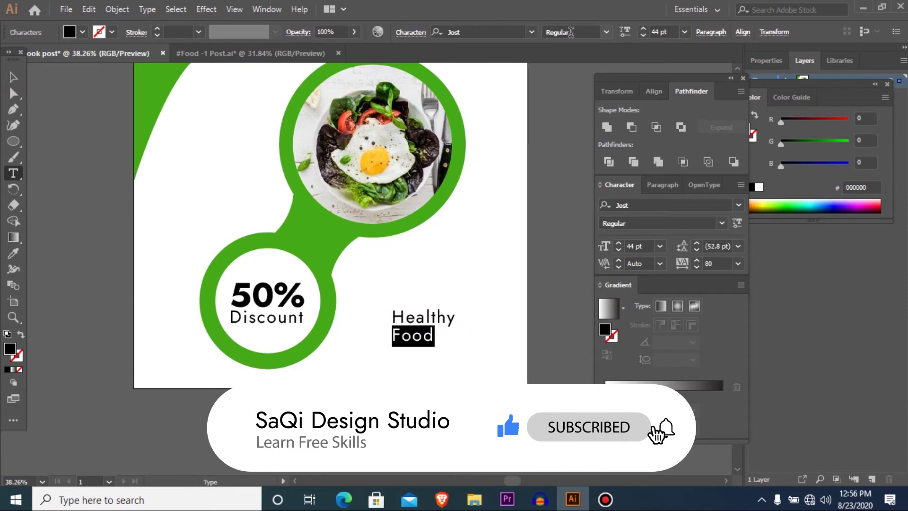
click(606, 32)
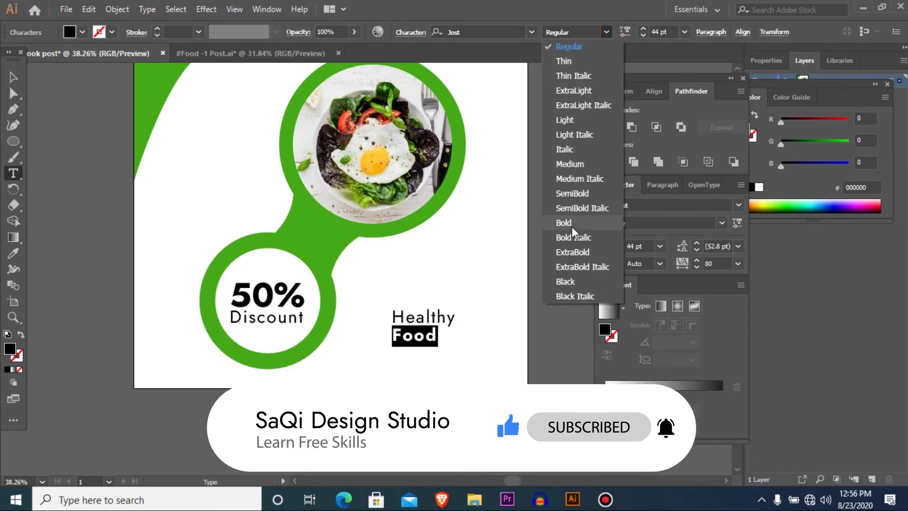
click(570, 222)
key(ctrl+shift+period)
key(ctrl+shift+period)
key(ctrl+shift+period)
key(ctrl+shift+period)
key(ctrl+shift+period)
key(ctrl+shift+period)
key(ctrl+shift+period)
key(ctrl+shift+period)
key(ctrl+shift+period)
key(ctrl+shift+period)
key(ctrl+shift+period)
key(ctrl+shift+period)
key(ctrl+shift+period)
key(ctrl+shift+period)
key(ctrl+shift+period)
key(ctrl+shift+period)
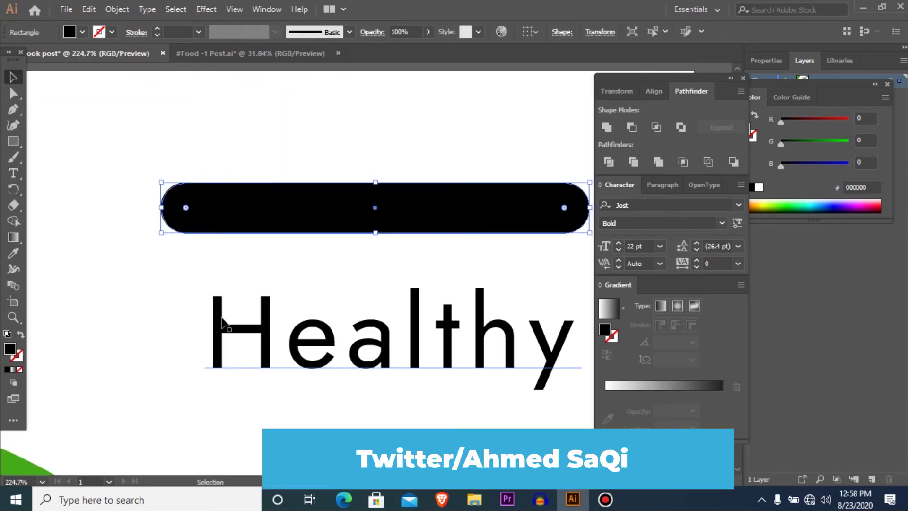
Step: Move the Healthy copy under the black rounded bar
scroll(222, 322, down, 1)
scroll(221, 315, down, 2)
scroll(221, 315, down, 2)
scroll(315, 323, up, 4)
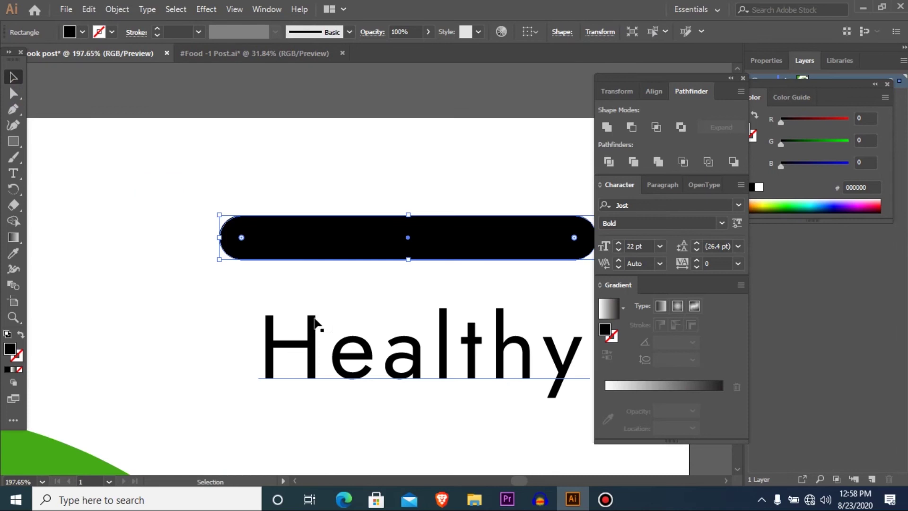
drag(361, 349, 244, 341)
scroll(244, 340, down, 5)
drag(346, 275, 385, 281)
Step: Retype the copy as 'Home Delivery Free' and shrink it to 16 pt
key(t)
click(404, 276)
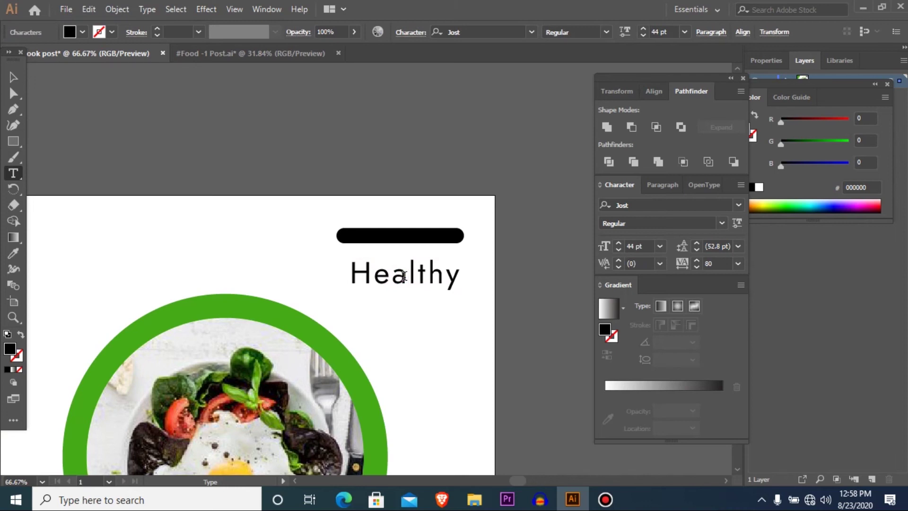
double_click(405, 276)
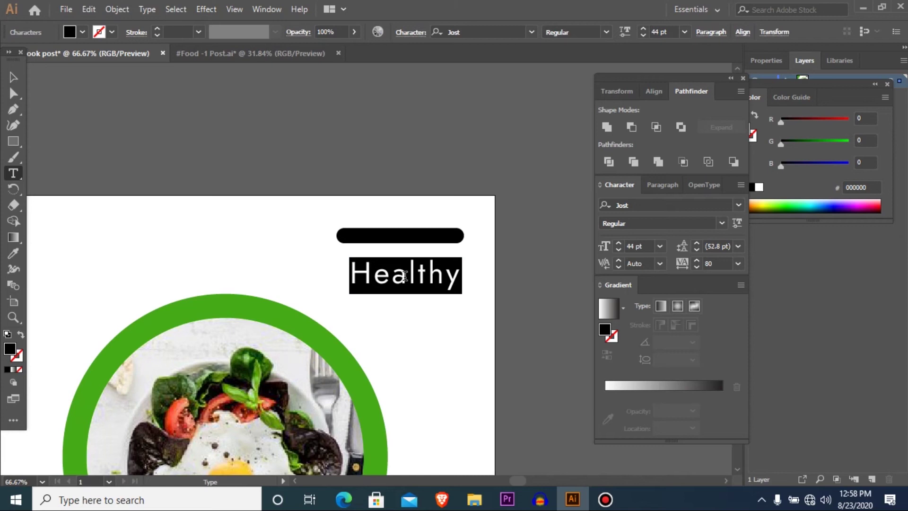
text(Home Delivery F)
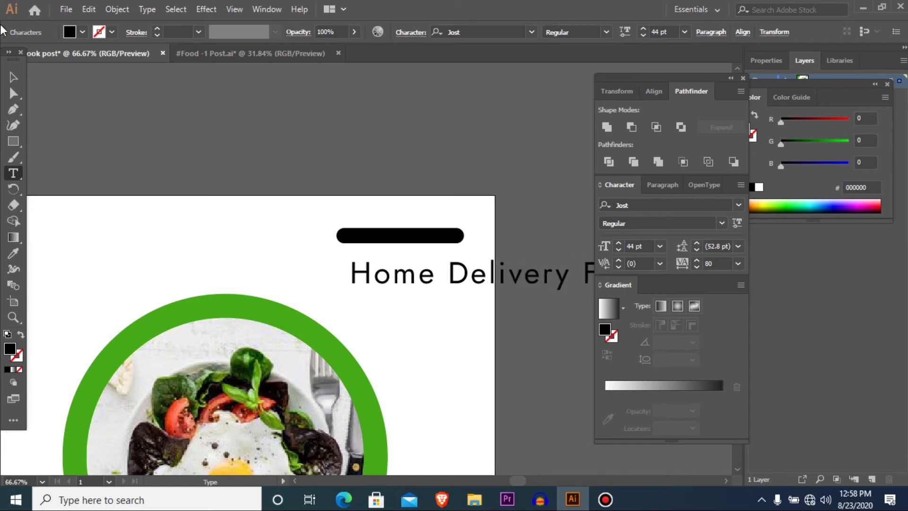
click(16, 72)
key(ctrl+shift+comma)
key(ctrl+shift+comma)
key(ctrl+shift+comma)
key(ctrl+shift+comma)
key(ctrl+shift+comma)
key(ctrl+shift+comma)
key(ctrl+shift+comma)
key(ctrl+shift+comma)
key(ctrl+shift+comma)
key(ctrl+shift+comma)
key(ctrl+shift+comma)
Step: Move the Home Delivery Free text onto the bar and make it white
drag(383, 279, 381, 240)
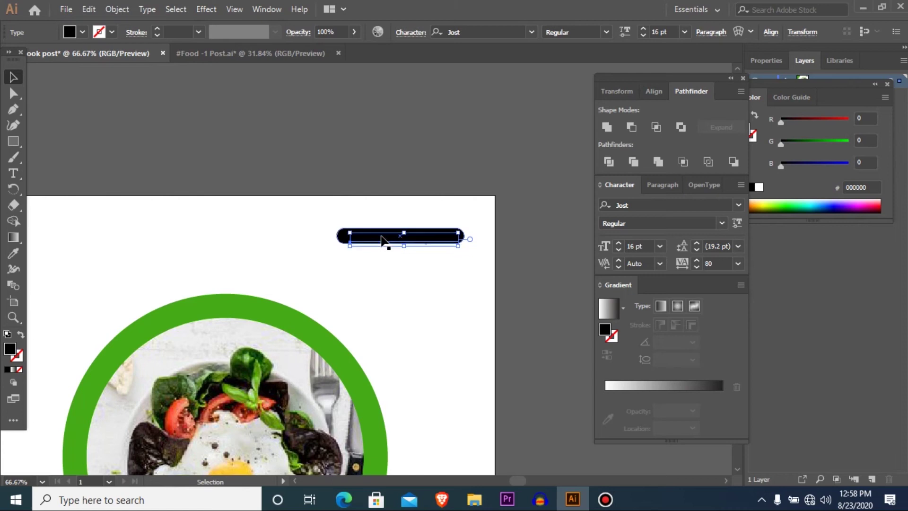
key(i)
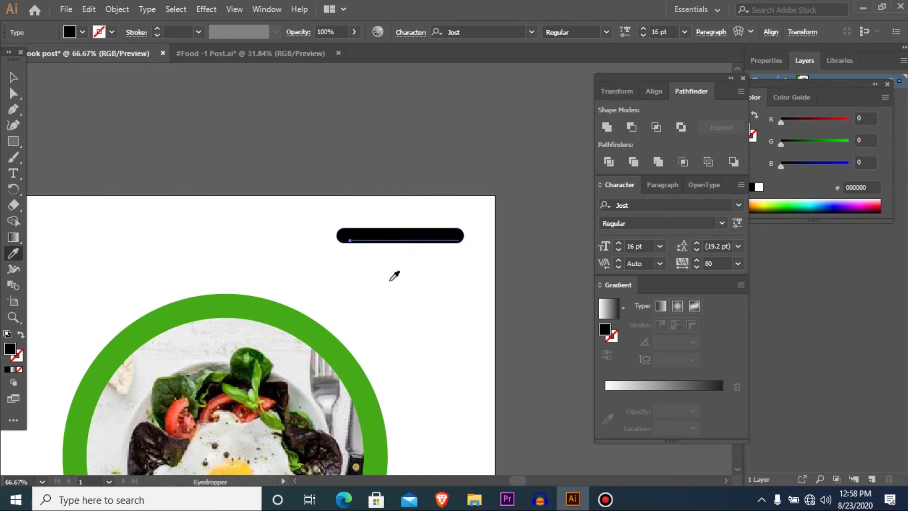
click(389, 279)
key(v)
Step: Colour the rounded bar with the ring's green and keep the label text in front
click(341, 239)
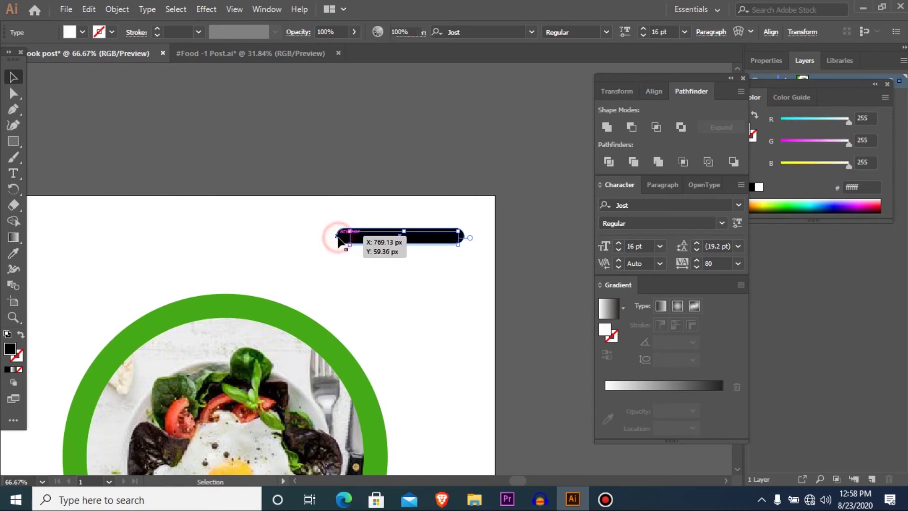
key(i)
click(264, 295)
key(v)
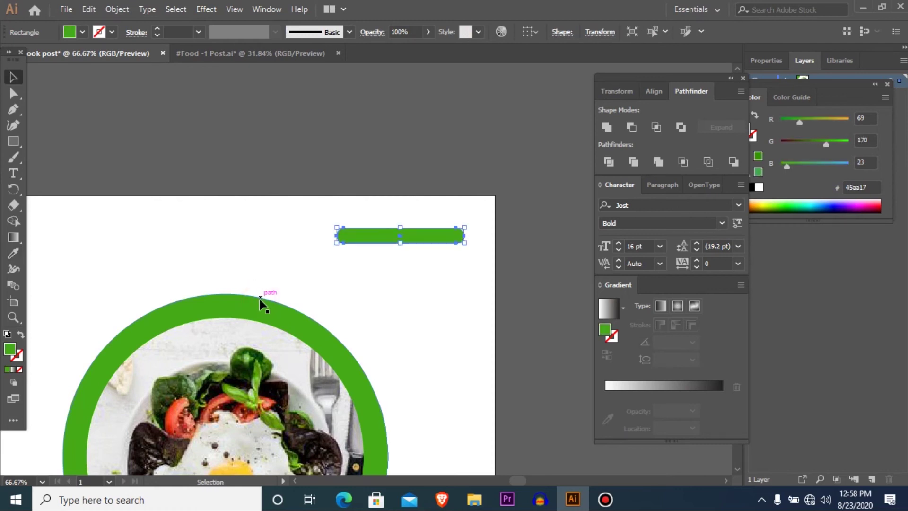
key(ctrl+[)
Step: Vertically centre the text on the green bar, then nudge the bar up slightly
drag(197, 136, 208, 142)
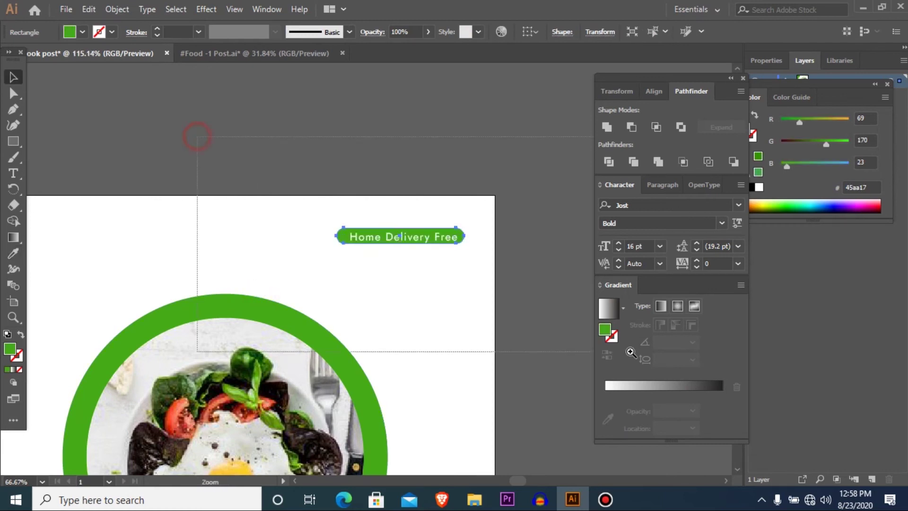
drag(314, 229, 331, 279)
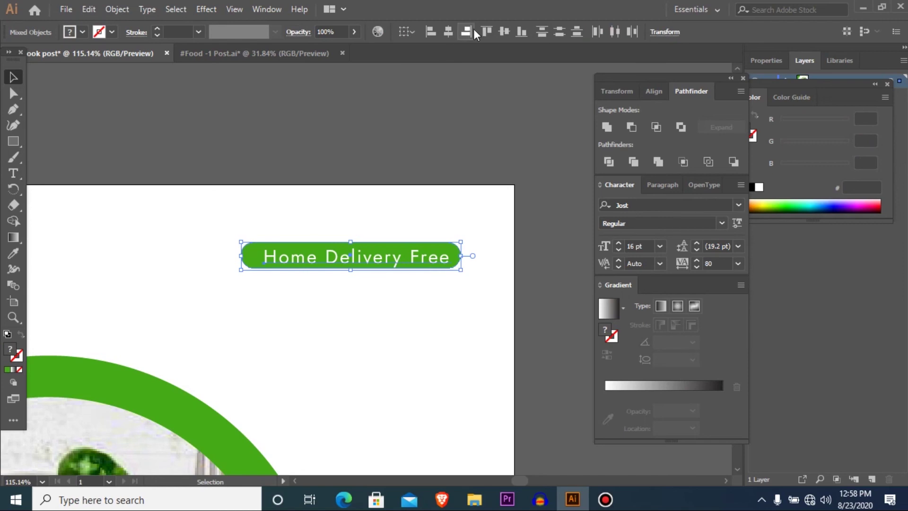
click(504, 32)
click(304, 142)
drag(208, 198, 429, 271)
click(190, 283)
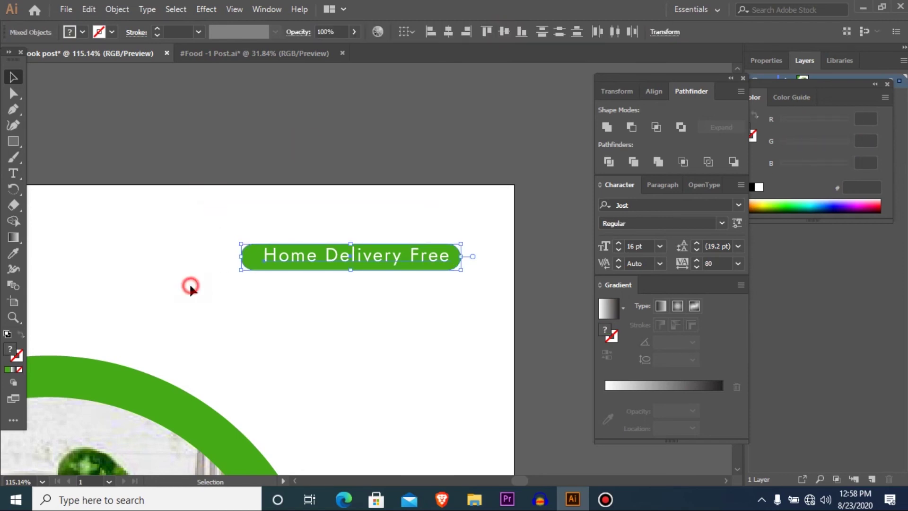
click(255, 262)
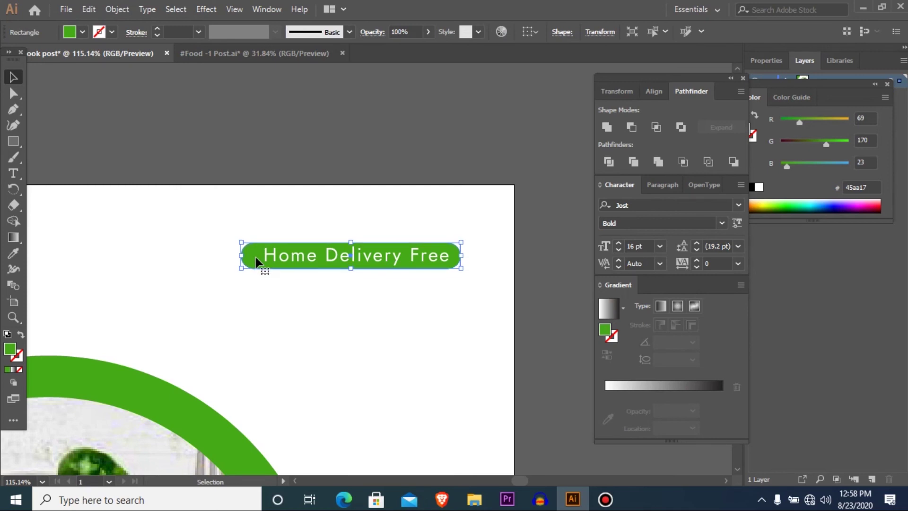
key(Up)
key(Up)
key(Up)
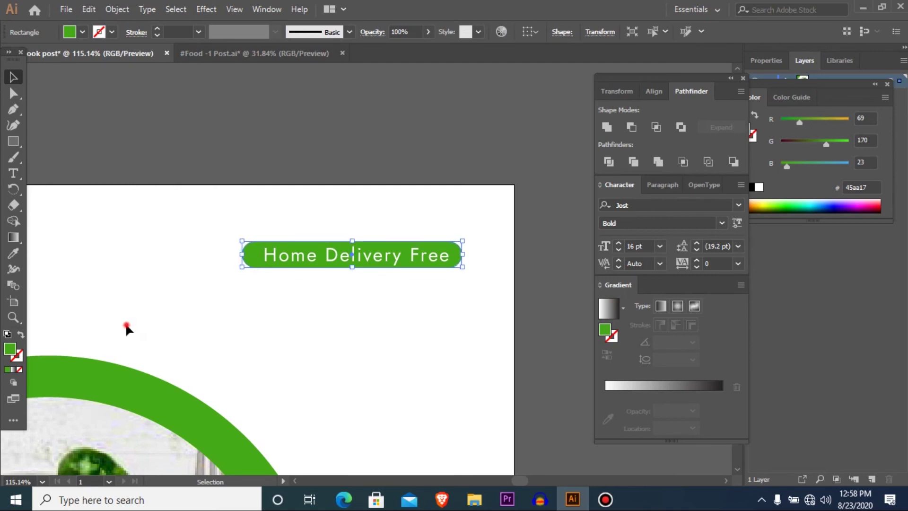
key(ctrl+minus)
key(ctrl+minus)
key(ctrl+minus)
key(ctrl+minus)
key(ctrl+minus)
key(ctrl+minus)
drag(120, 213, 504, 450)
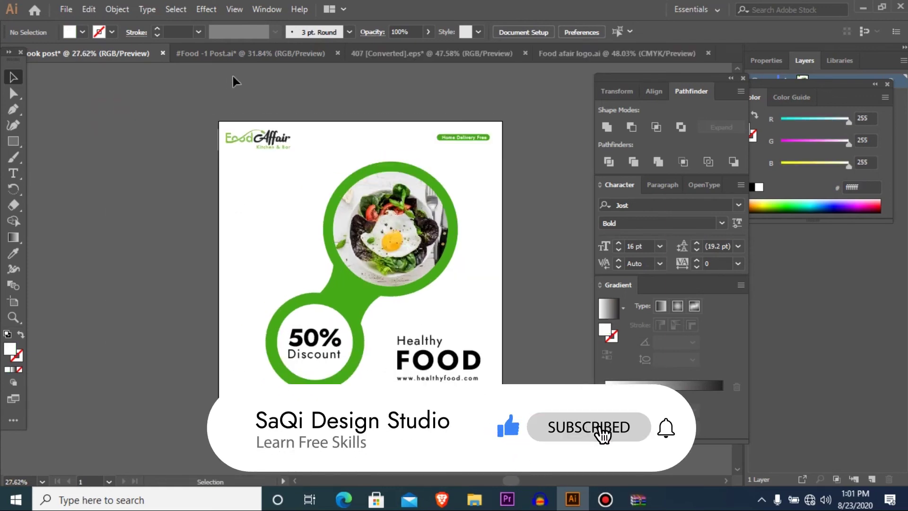
Step: Scale the Home Delivery Free label up slightly (text 16.34 pt) and nudge it left and down
click(242, 135)
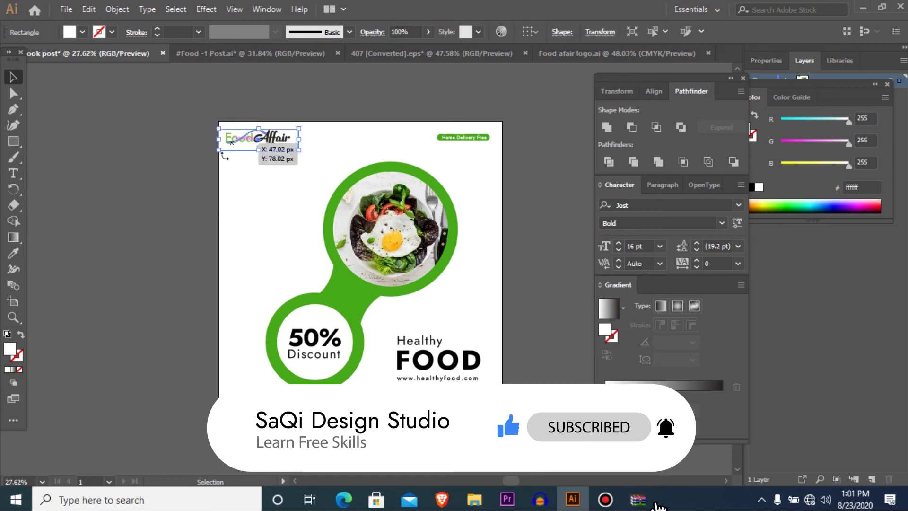
click(194, 175)
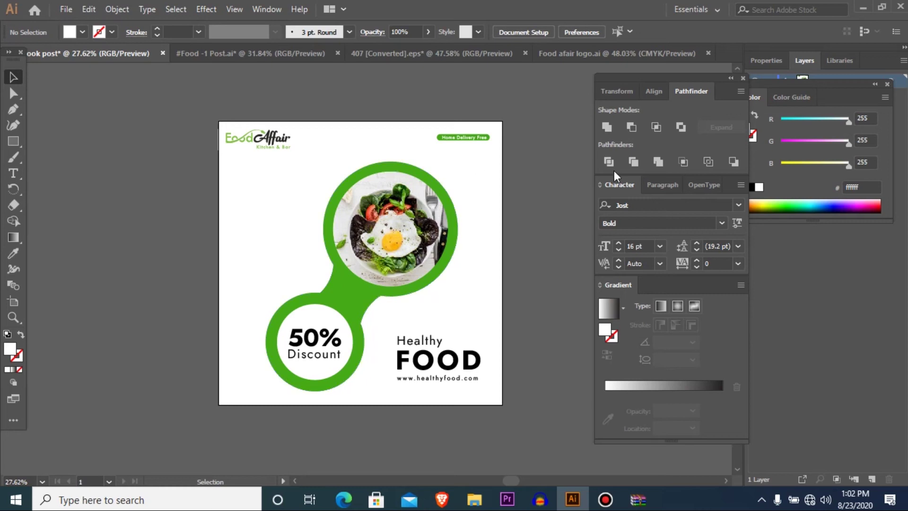
mouse_move(462, 140)
mouse_down()
mouse_move(496, 149)
mouse_move(459, 138)
mouse_up()
key(Left)
key(Down)
key(Left)
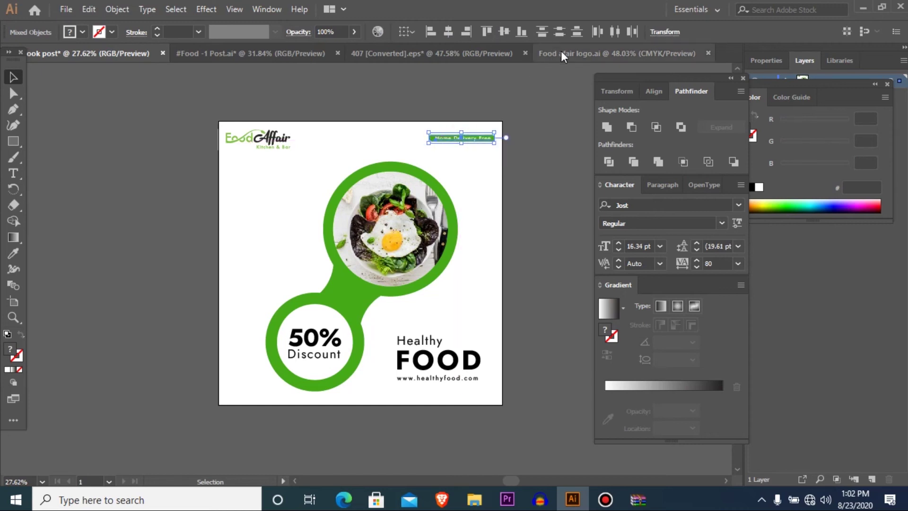
Step: Cut the food-doodle pattern from 407 [Converted].eps and paste it into the Food Affair post
click(562, 53)
click(429, 54)
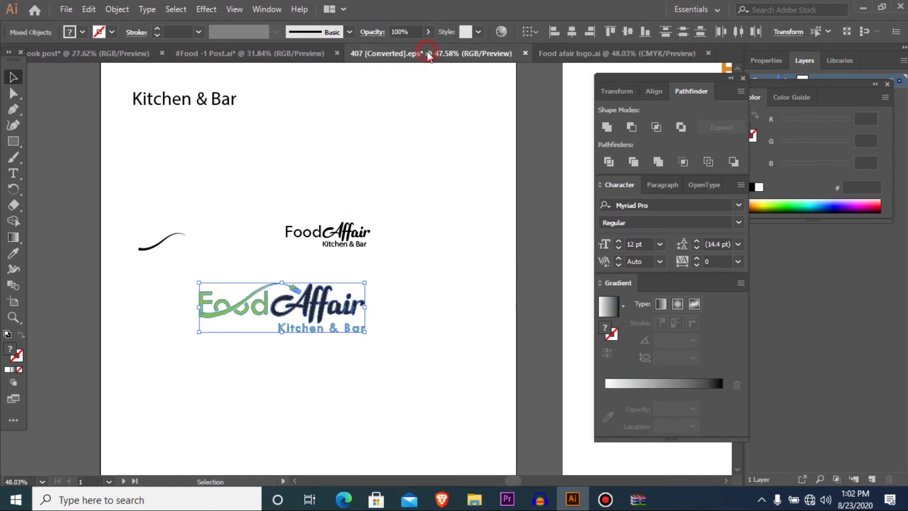
click(280, 225)
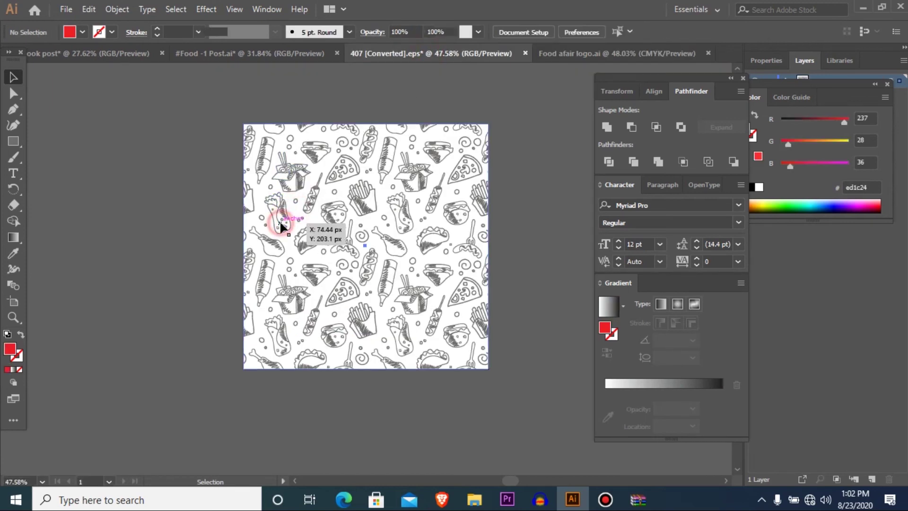
key(Delete)
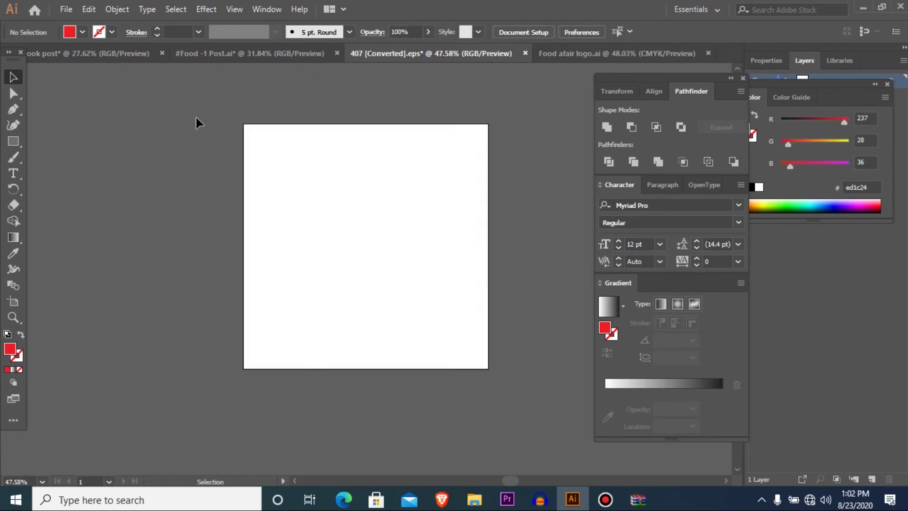
click(197, 55)
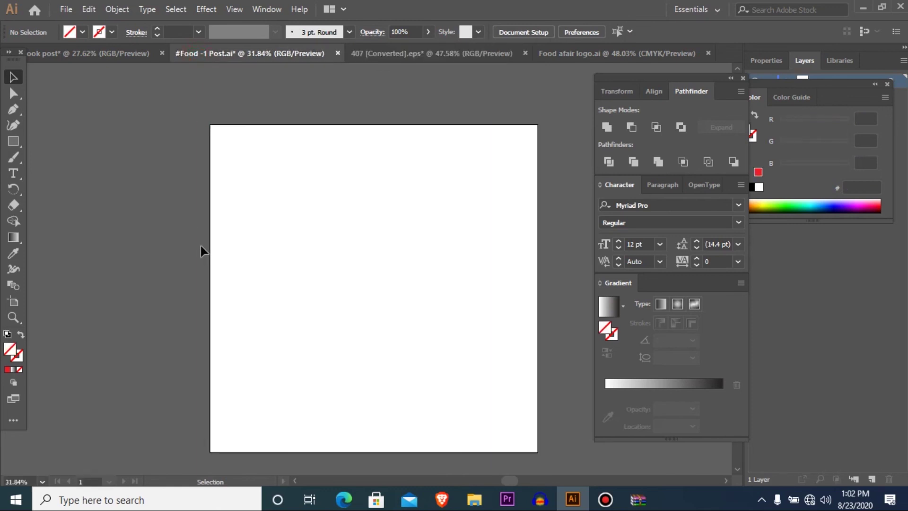
click(125, 50)
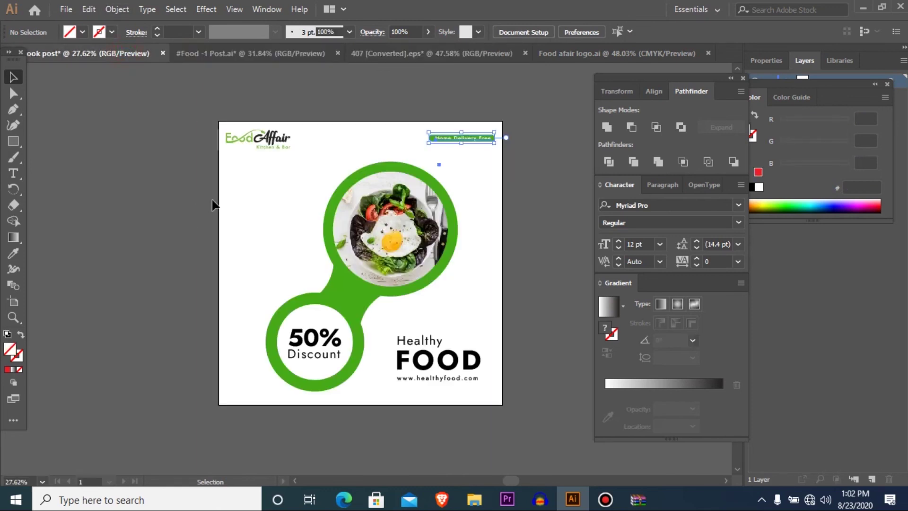
key(ctrl+f)
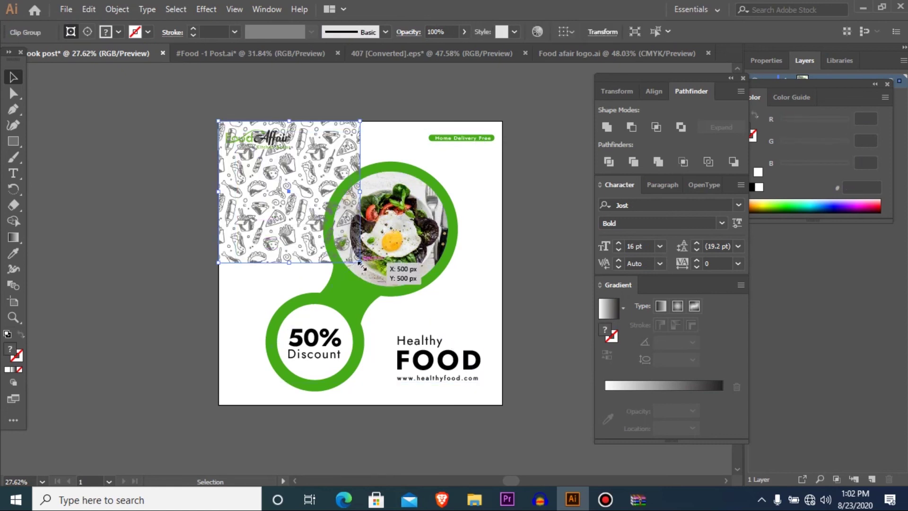
Step: Scale the doodle pattern over the artboard, send it to back, and set 19% opacity
drag(360, 264, 359, 263)
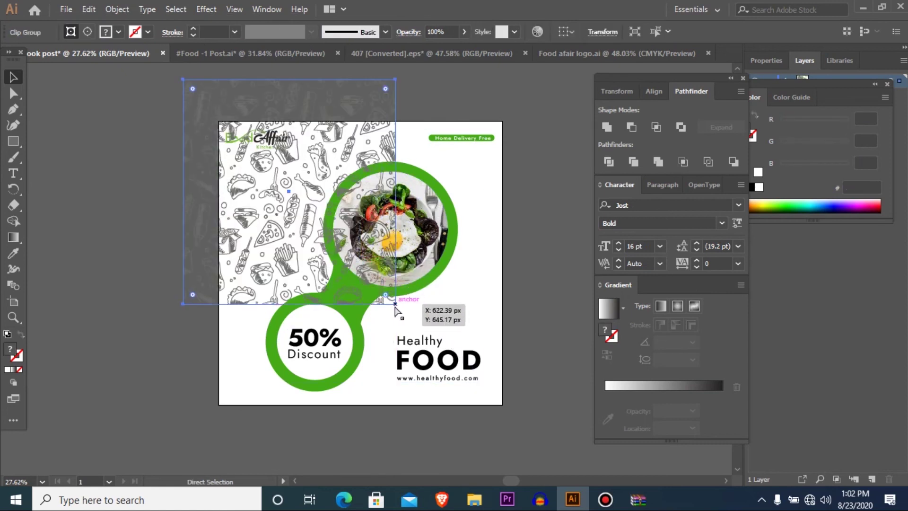
mouse_move(359, 263)
mouse_down()
mouse_move(463, 389)
mouse_move(495, 412)
mouse_move(502, 432)
mouse_up()
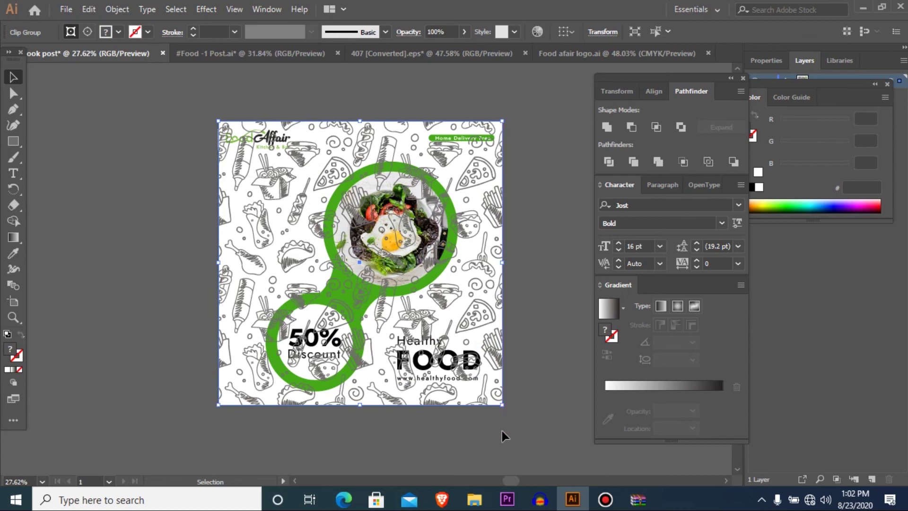
key(ctrl+shift+bracketleft)
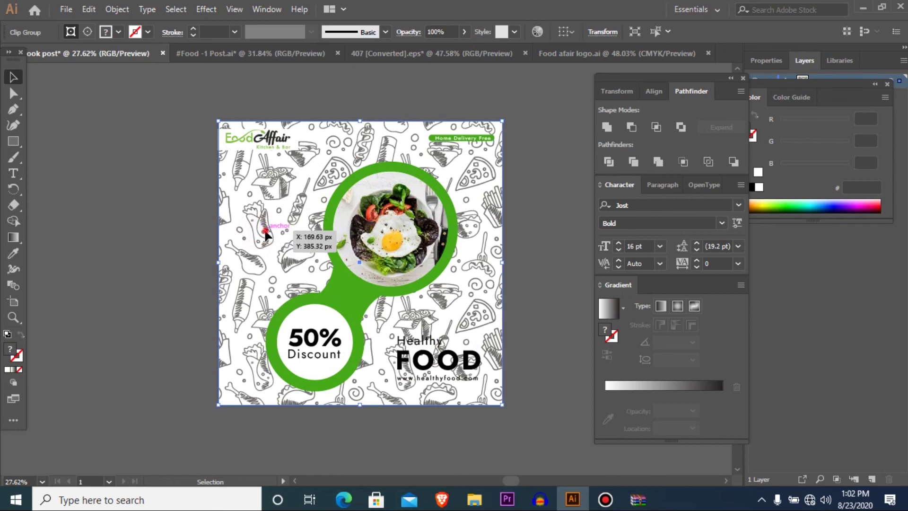
double_click(266, 233)
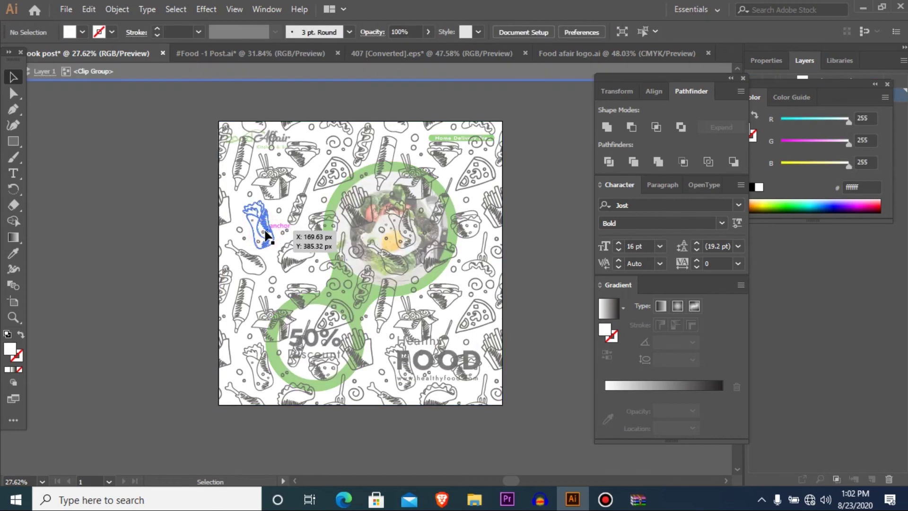
drag(154, 115, 546, 411)
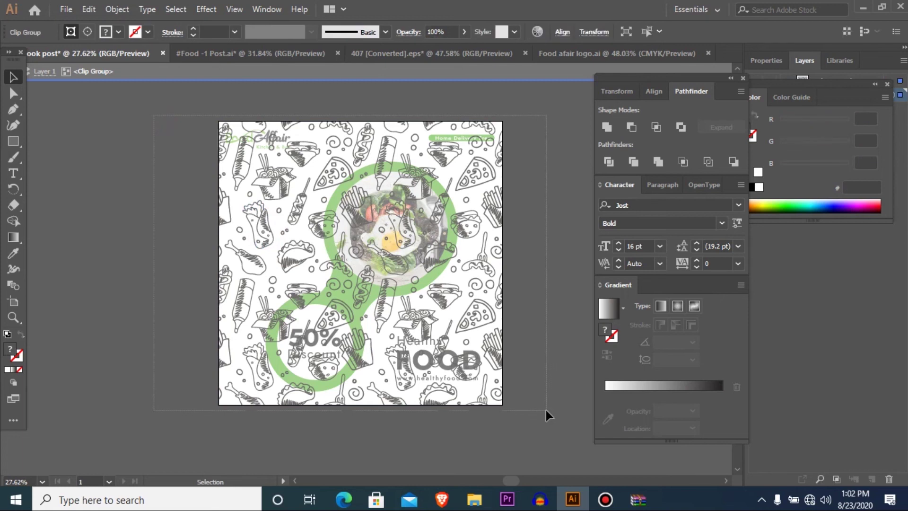
click(464, 32)
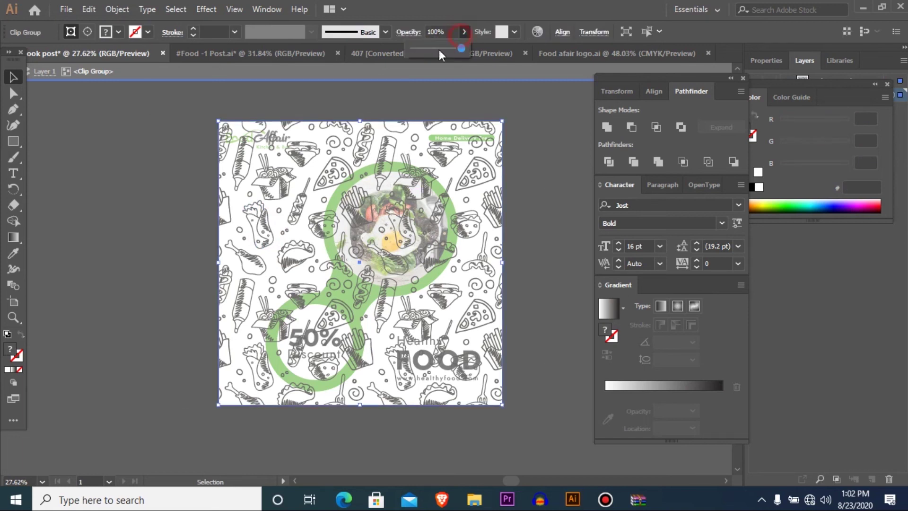
drag(437, 49, 418, 49)
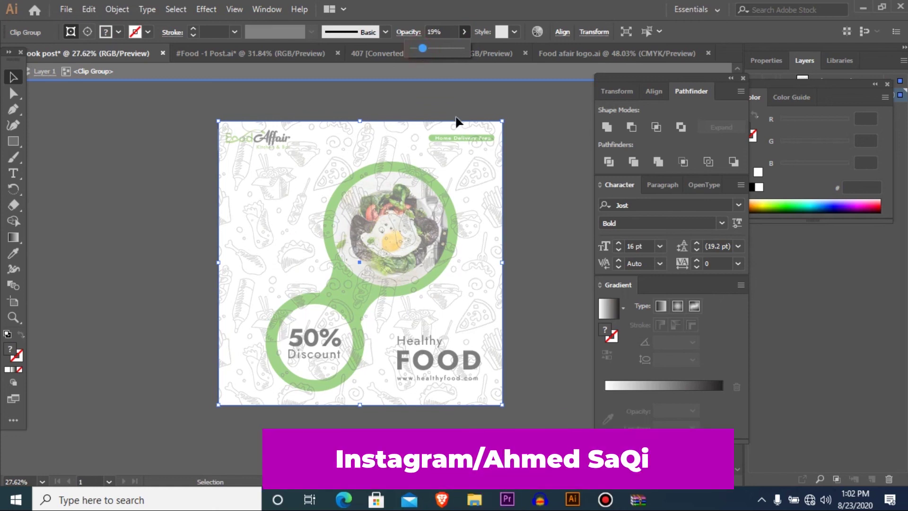
click(543, 242)
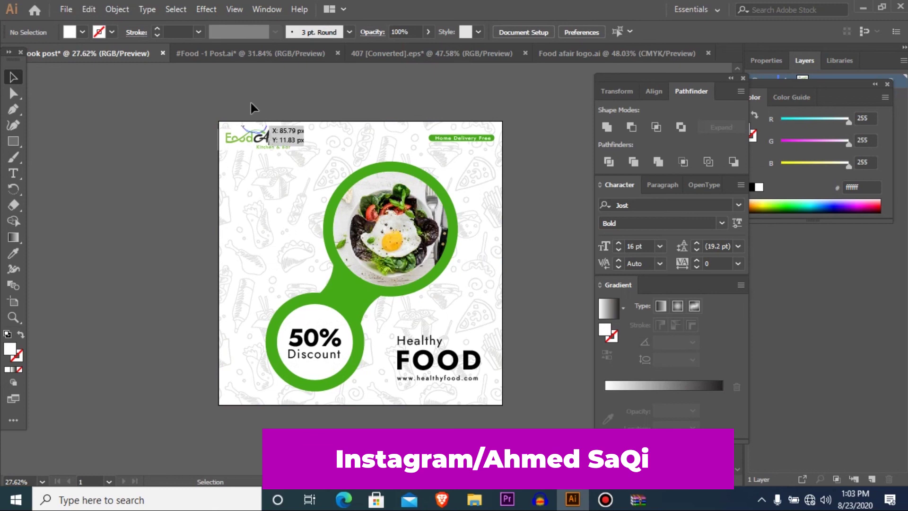
mouse_move(258, 143)
mouse_down()
mouse_move(289, 153)
mouse_move(281, 149)
mouse_up()
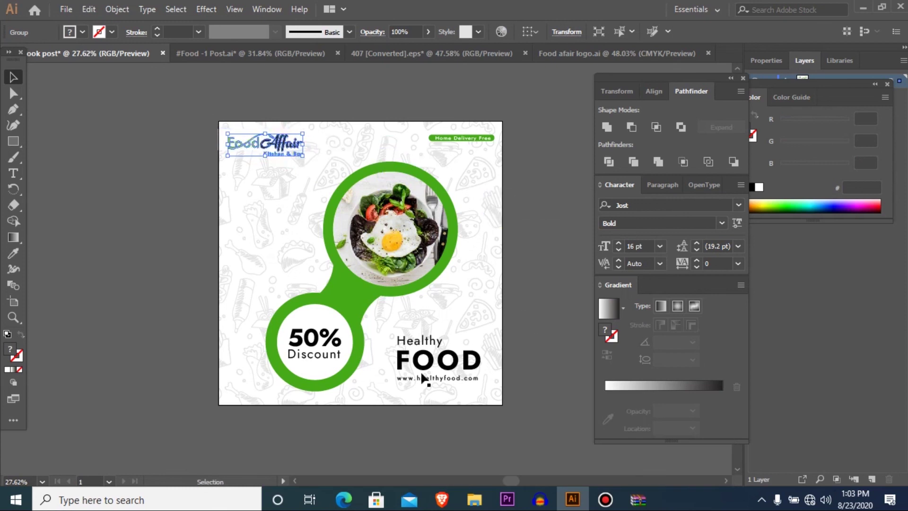
click(413, 341)
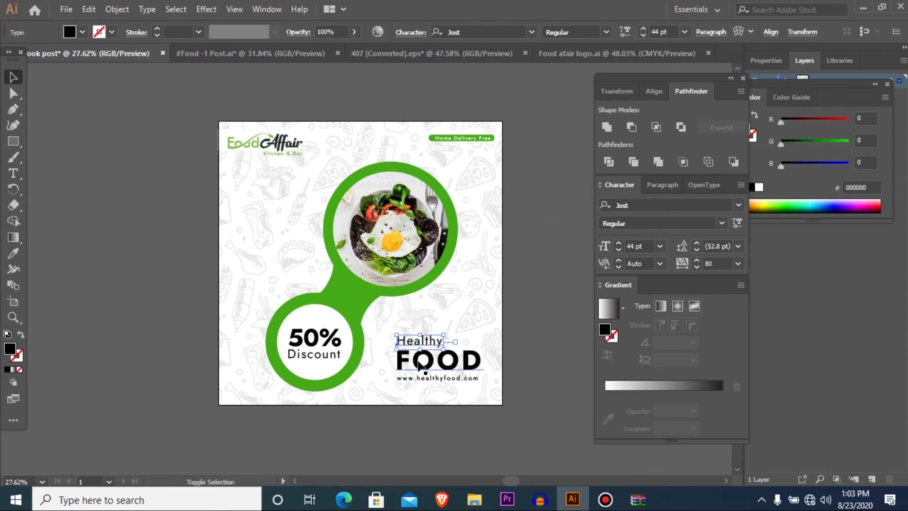
click(422, 383)
click(435, 371)
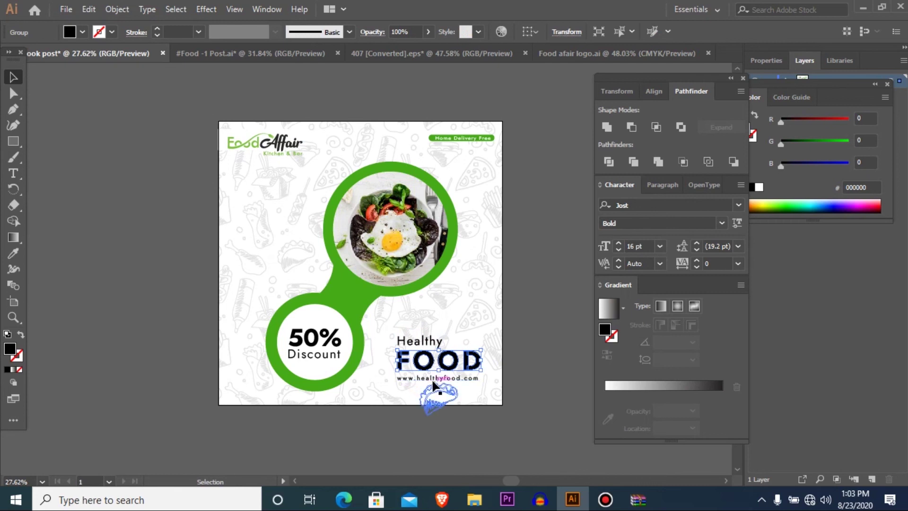
click(432, 379)
click(432, 377)
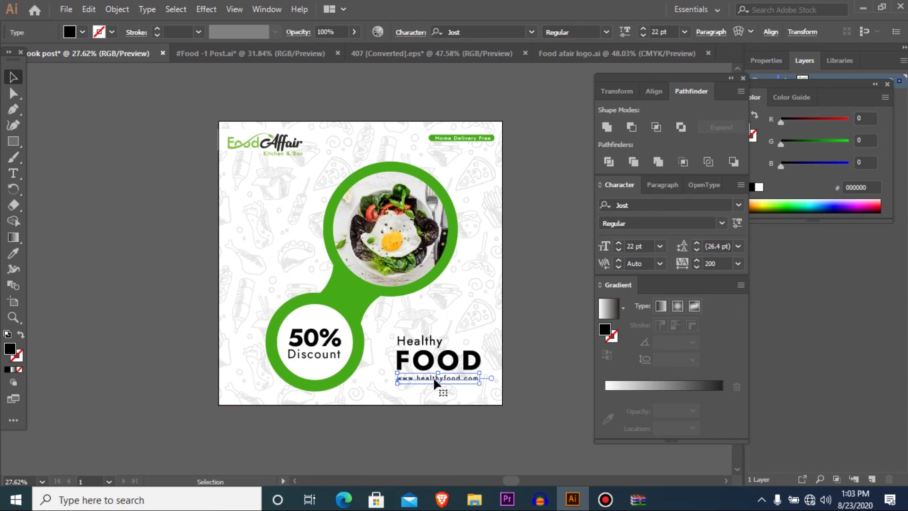
drag(434, 379, 434, 380)
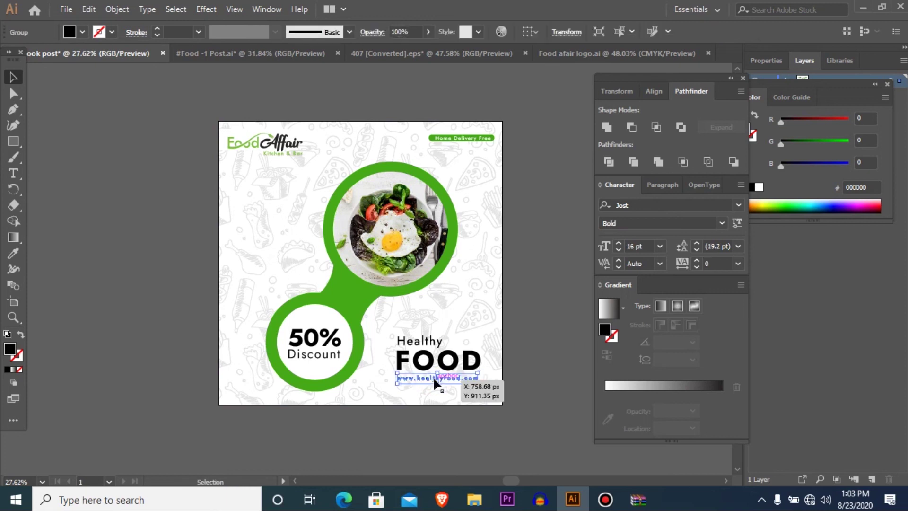
Step: Group the 50% and Discount texts and reposition the group
click(307, 351)
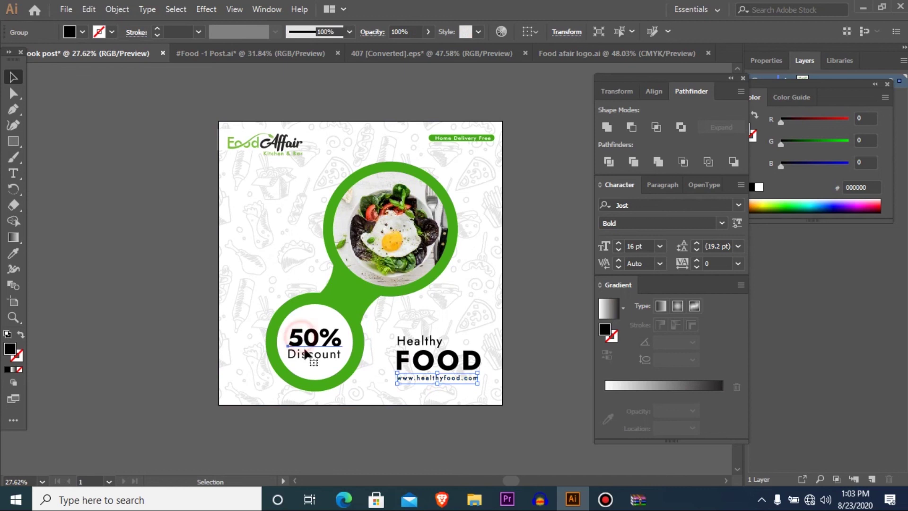
shift+click(306, 352)
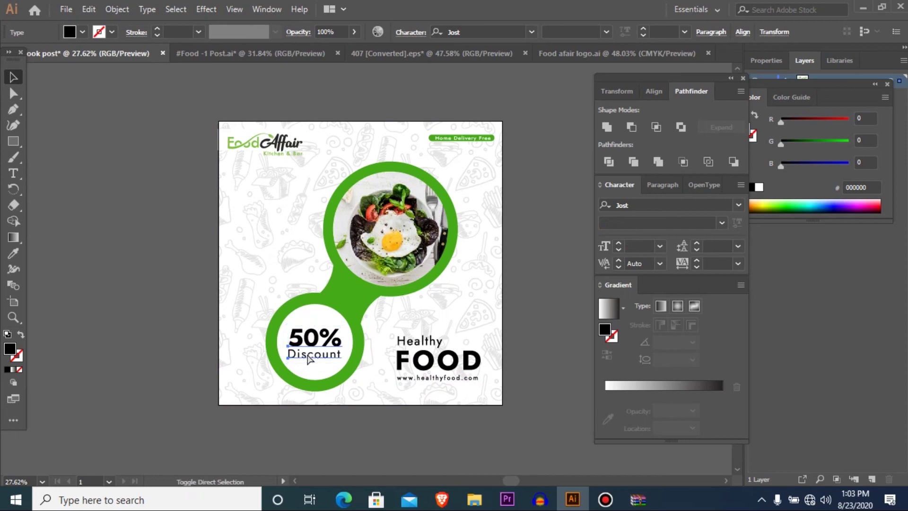
key(ctrl+g)
drag(307, 356, 308, 356)
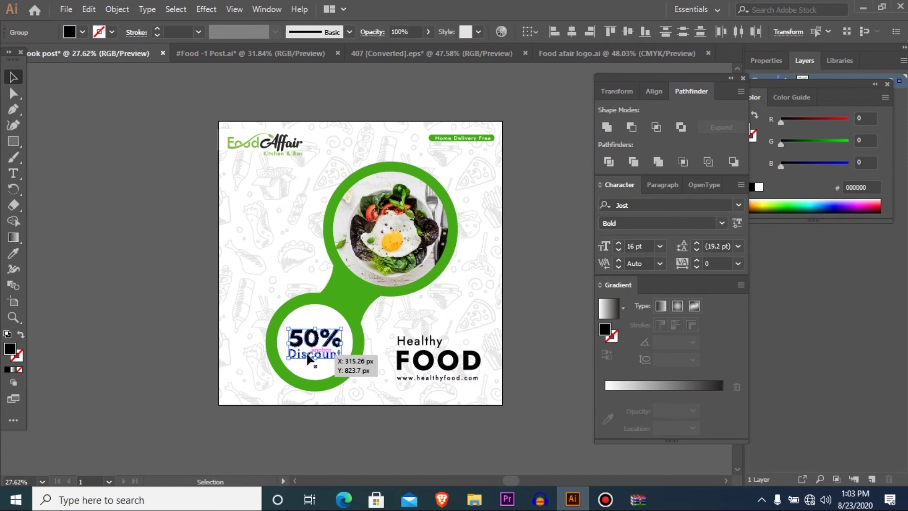
Step: Eyedropper the rings' green #45aa17 onto the 50% and FOOD texts
click(475, 142)
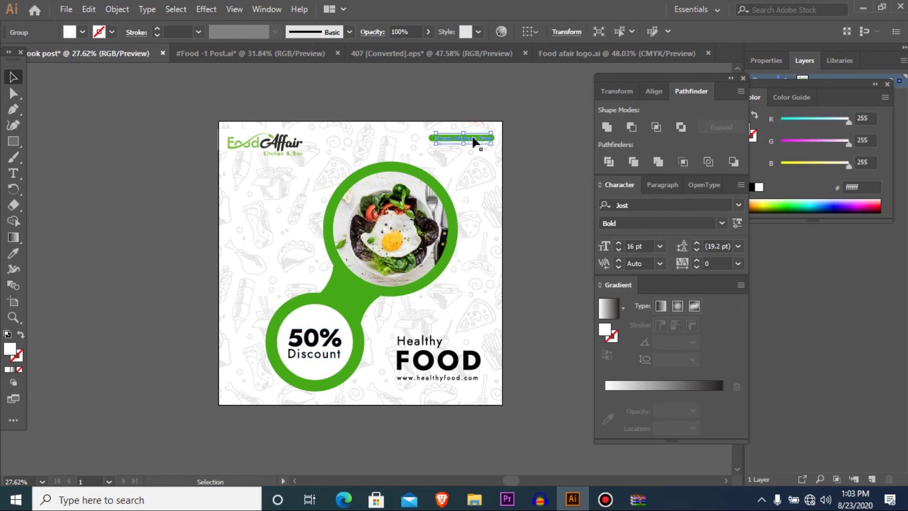
key(i)
click(301, 342)
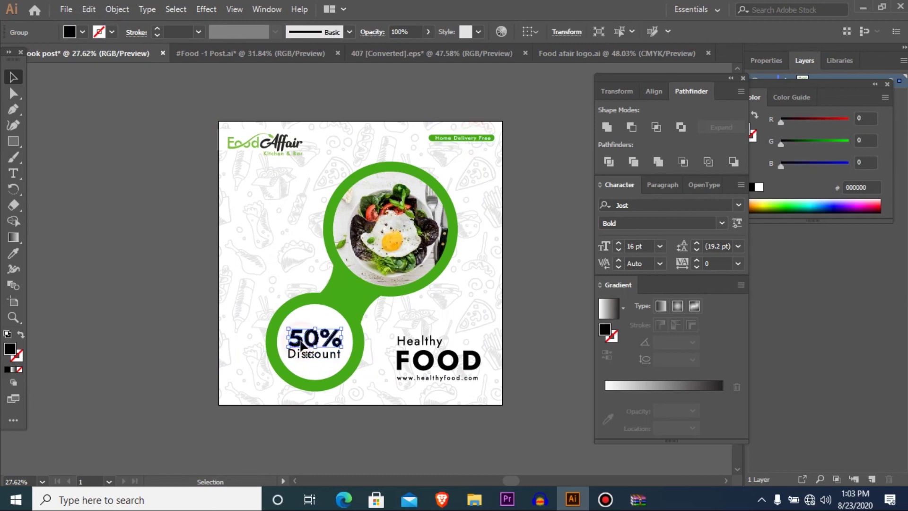
click(341, 290)
key(v)
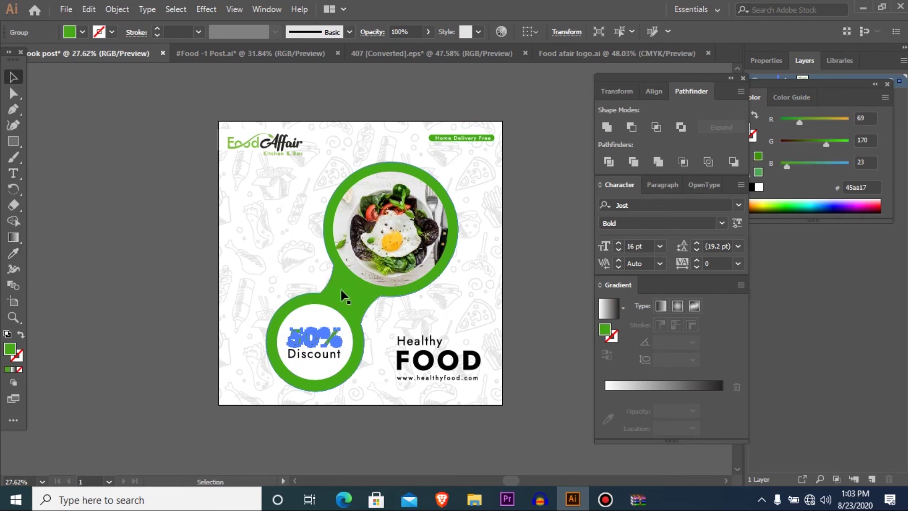
drag(408, 360, 421, 367)
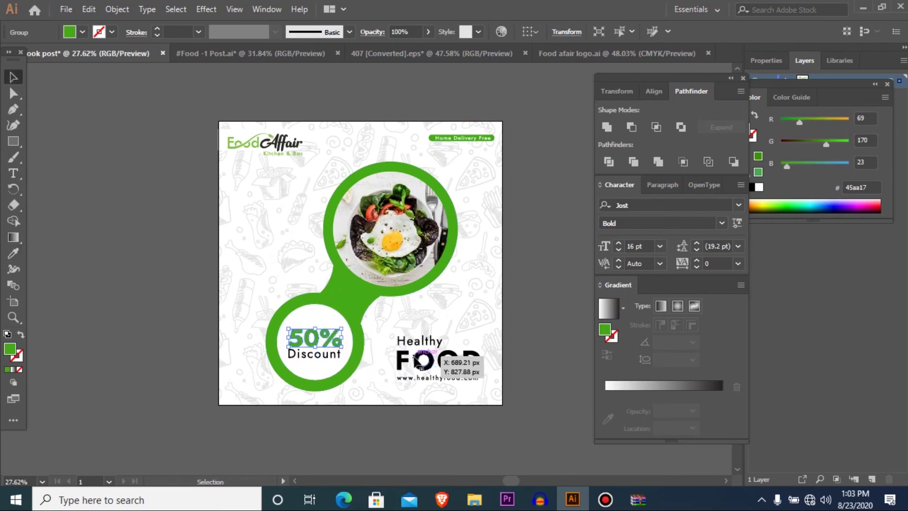
key(i)
click(342, 284)
key(v)
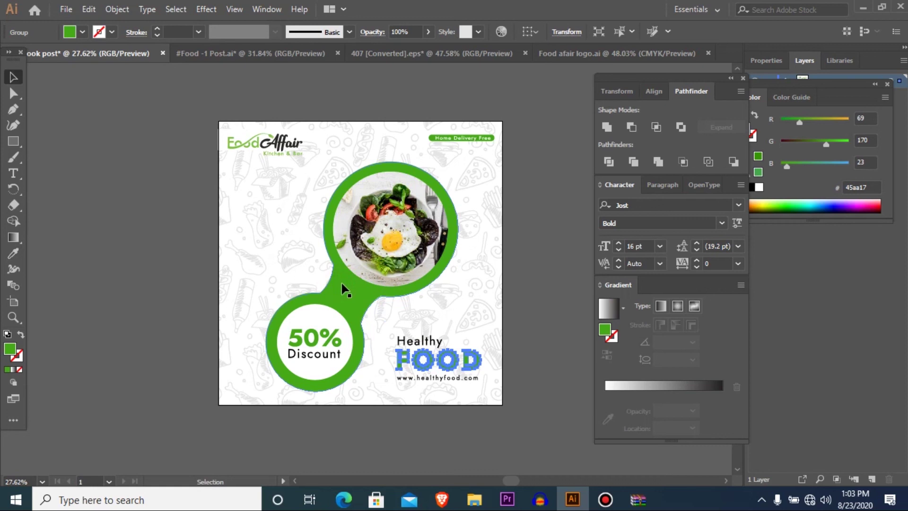
click(517, 373)
key(ctrl+minus)
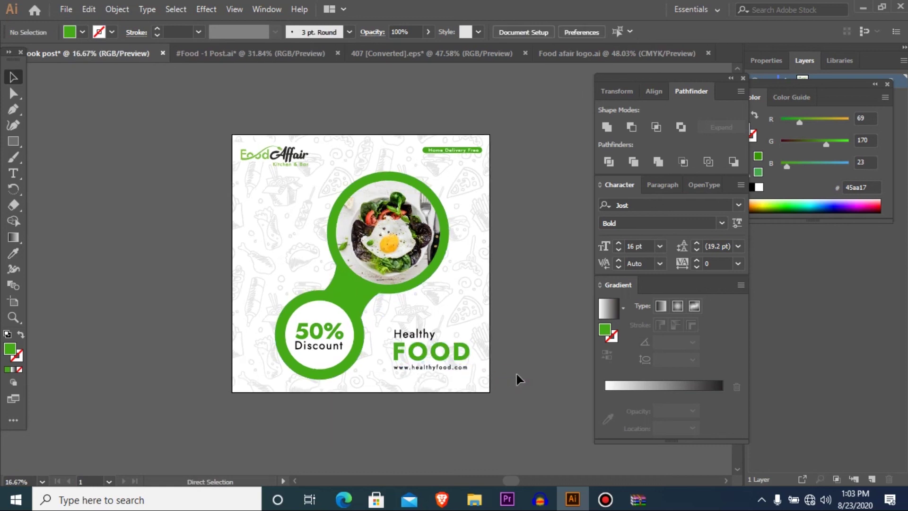
drag(162, 144, 540, 386)
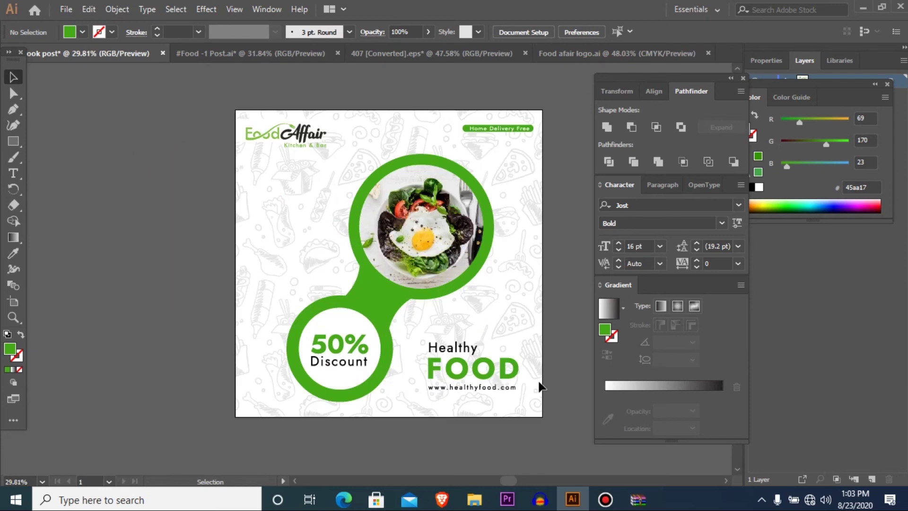